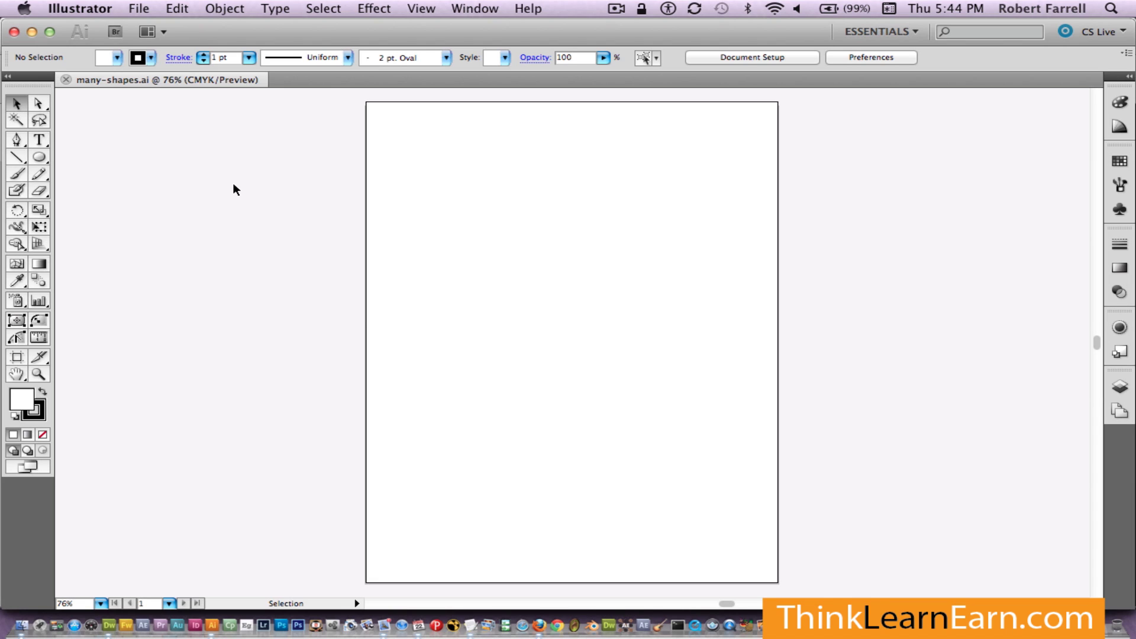
Step: Show the rulers and drag out vertical and horizontal guides crossing at the artboard centre
{"action": "key", "text": "super"}
{"action": "key", "text": "super+r"}
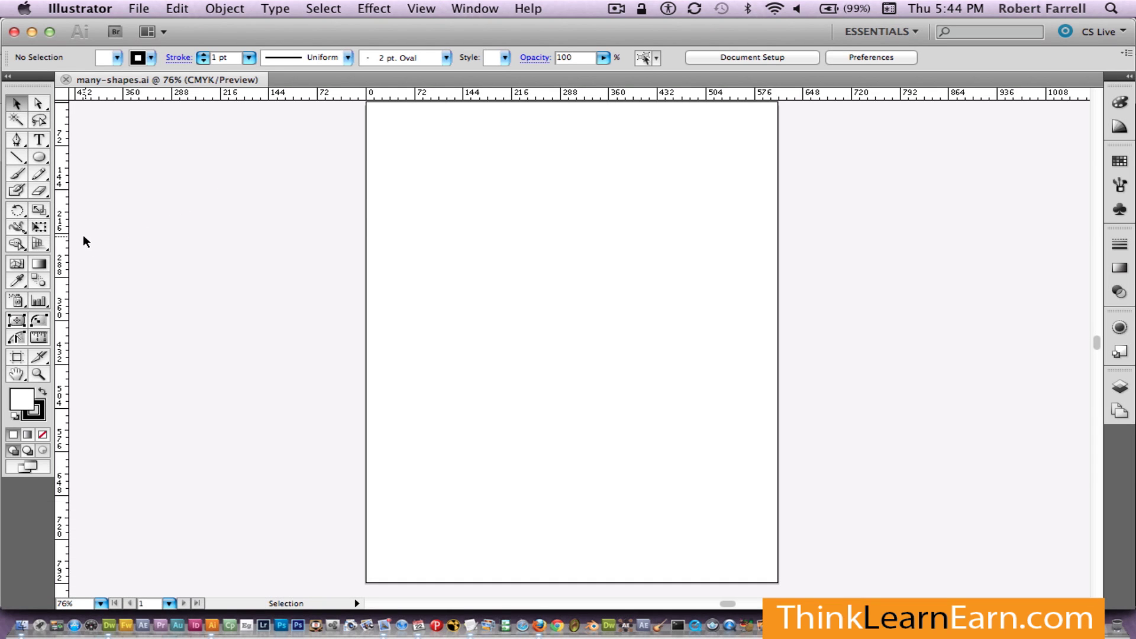
{"action": "left_click_drag", "start_coordinate": [67, 238], "coordinate": [578, 229]}
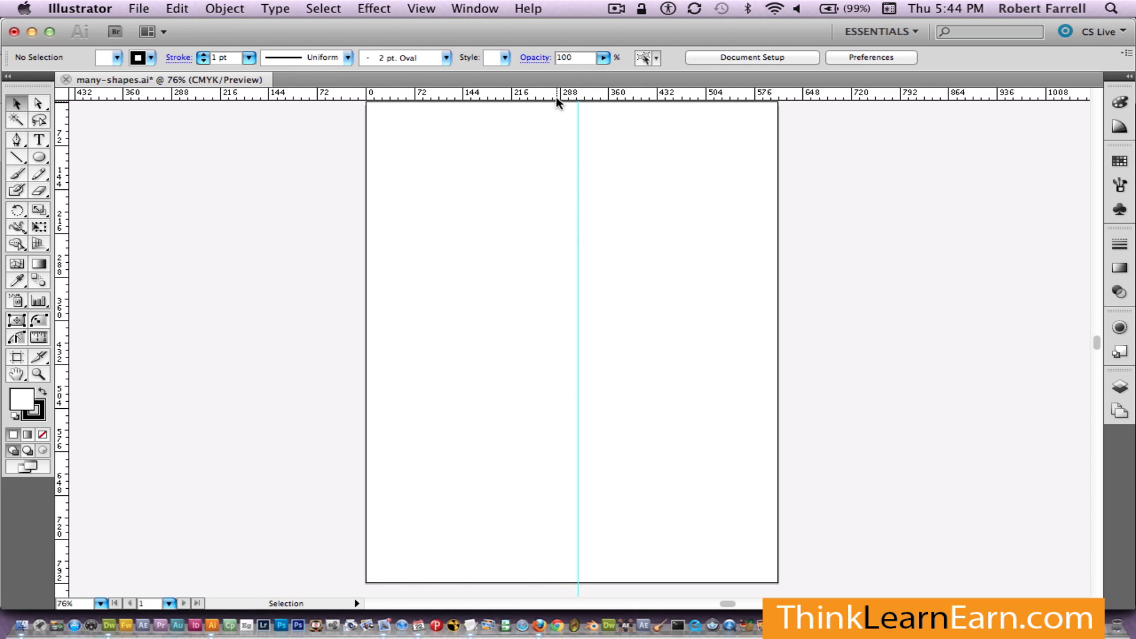
{"action": "left_click_drag", "start_coordinate": [554, 93], "coordinate": [562, 331]}
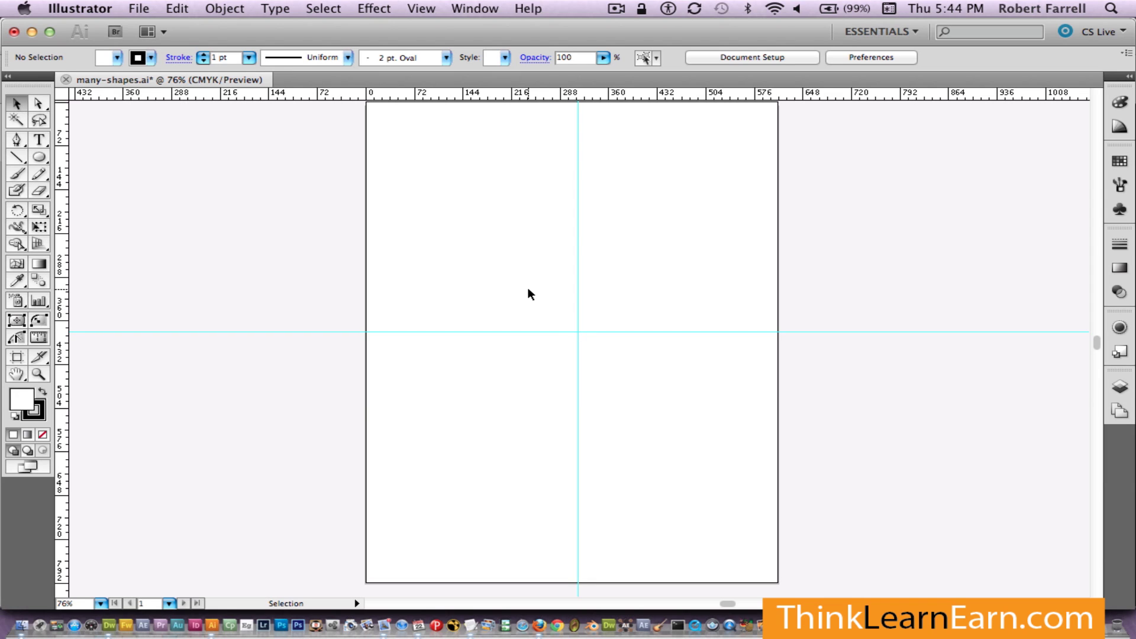
Step: Open the Layers panel from the Window menu and detach it as a floating panel
{"action": "left_click", "coordinate": [484, 7]}
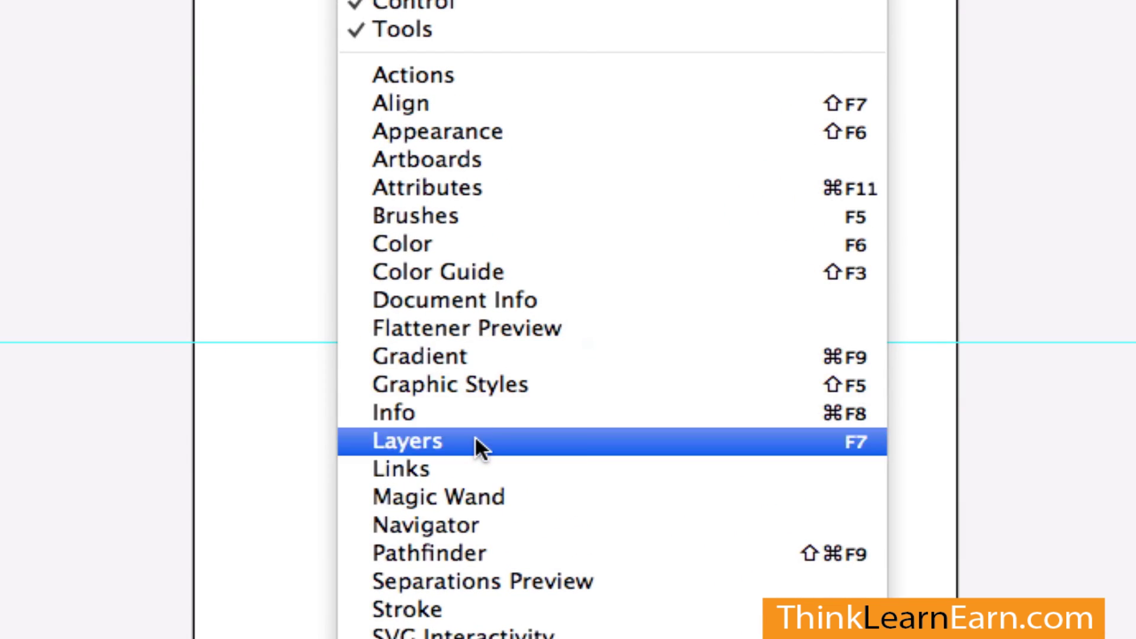
{"action": "left_click", "coordinate": [474, 390]}
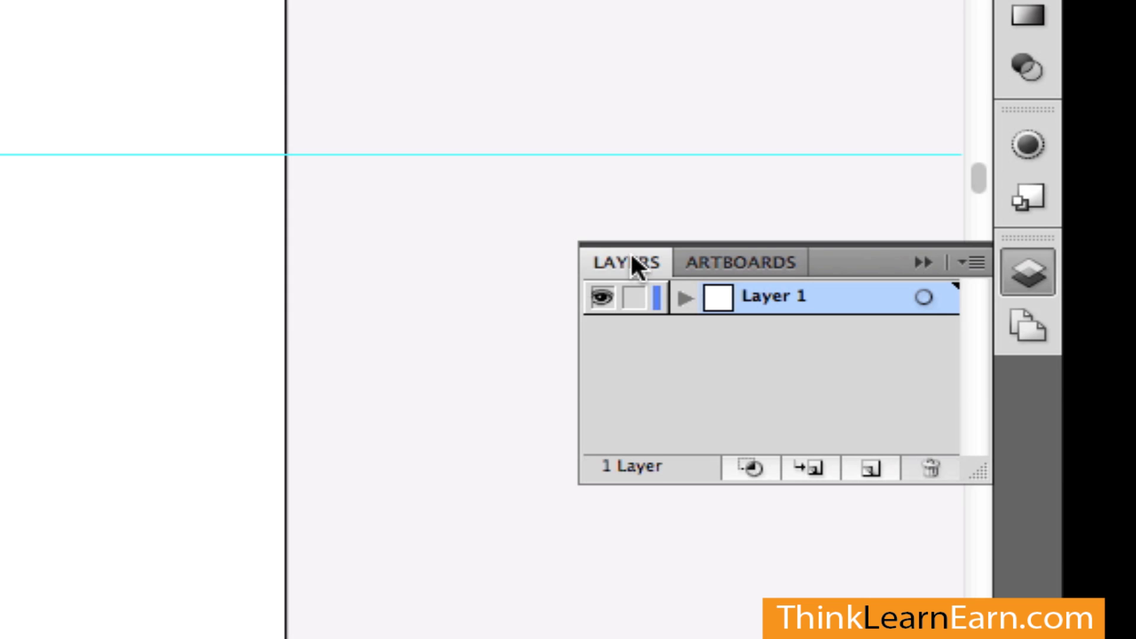
{"action": "left_click_drag", "start_coordinate": [633, 264], "coordinate": [383, 1]}
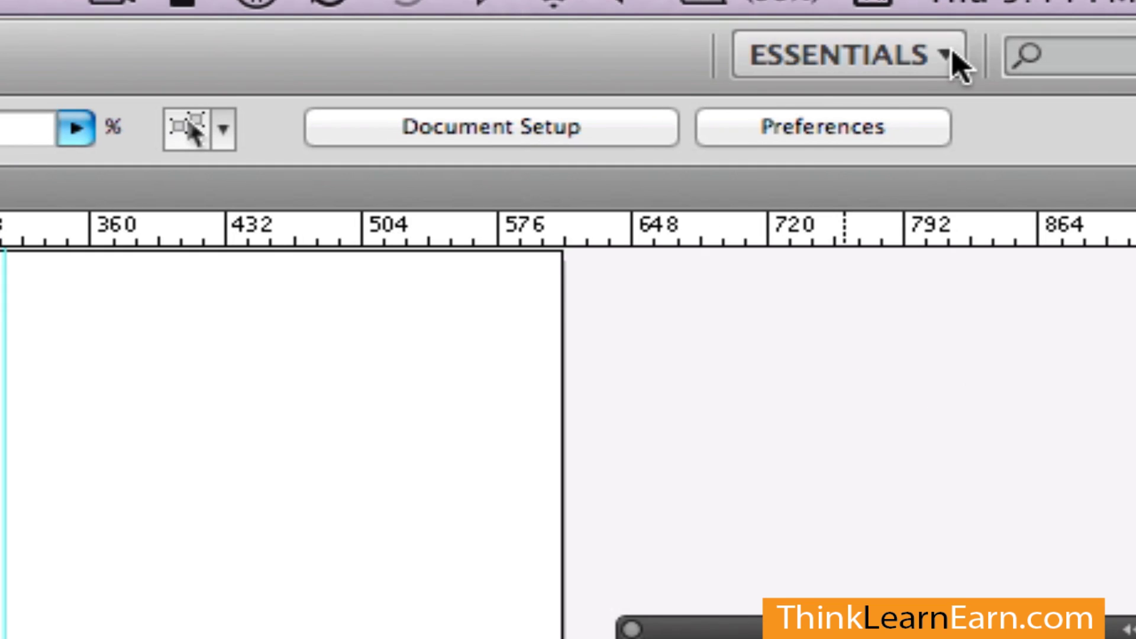
{"action": "left_click", "coordinate": [950, 53]}
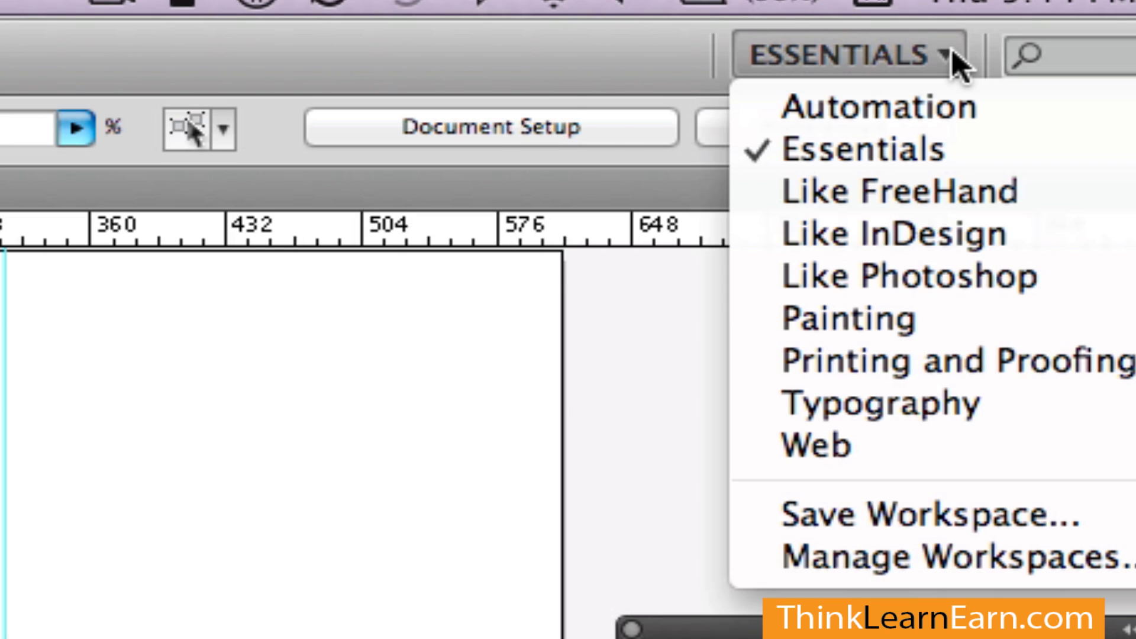
{"action": "left_click", "coordinate": [954, 60]}
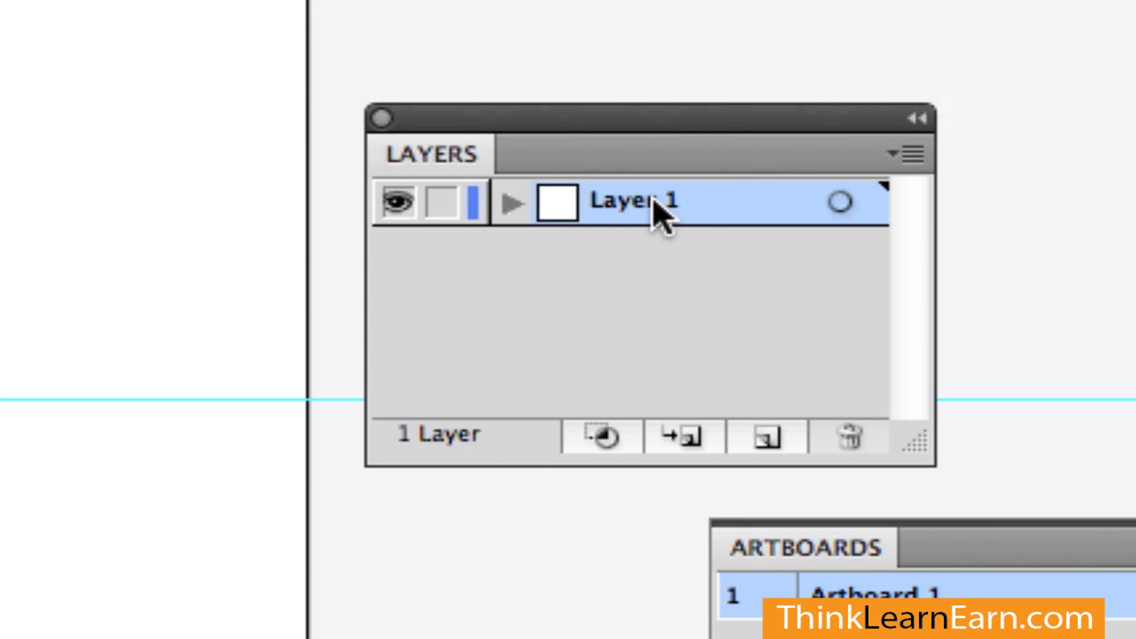
Step: Rename Layer 1 to 'design' and save the document
{"action": "double_click", "coordinate": [653, 198]}
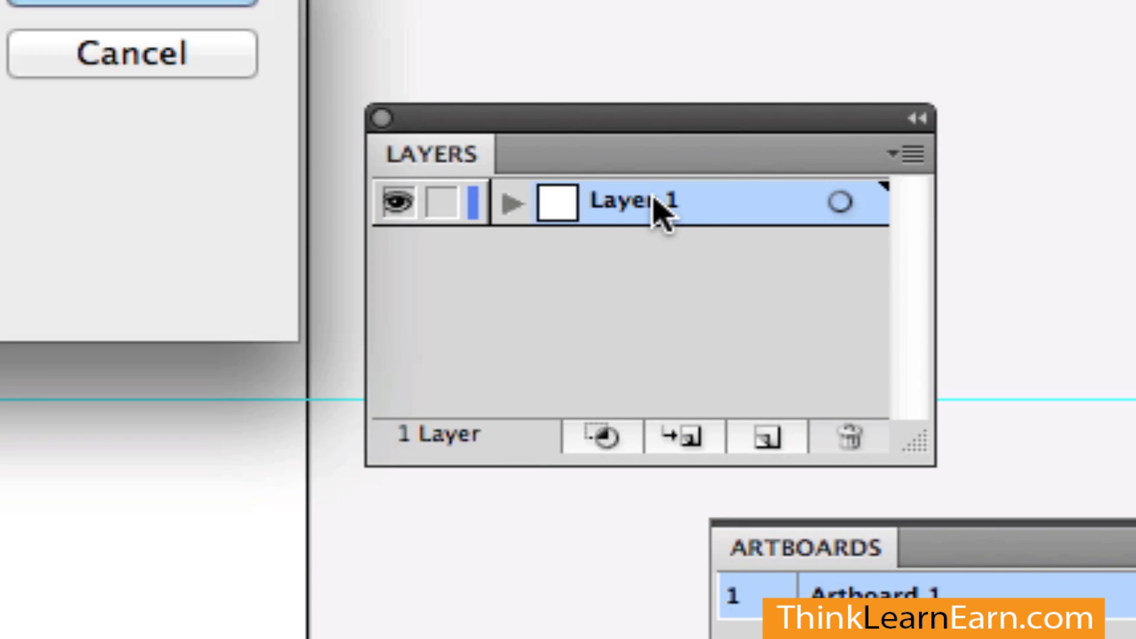
{"action": "type", "text": "design"}
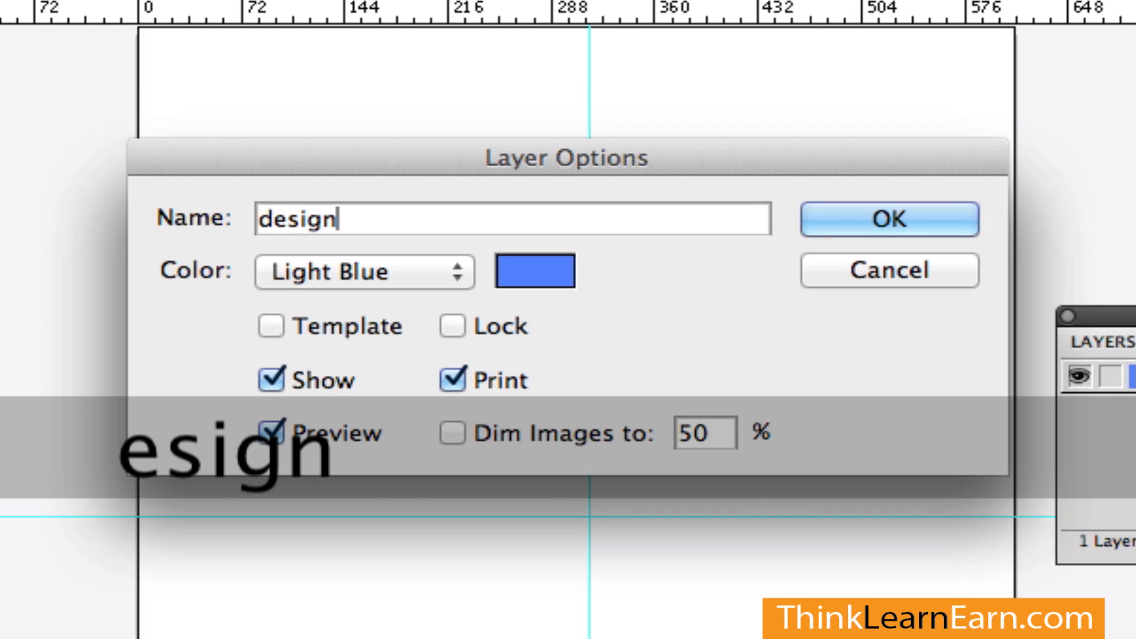
{"action": "key", "text": "Return"}
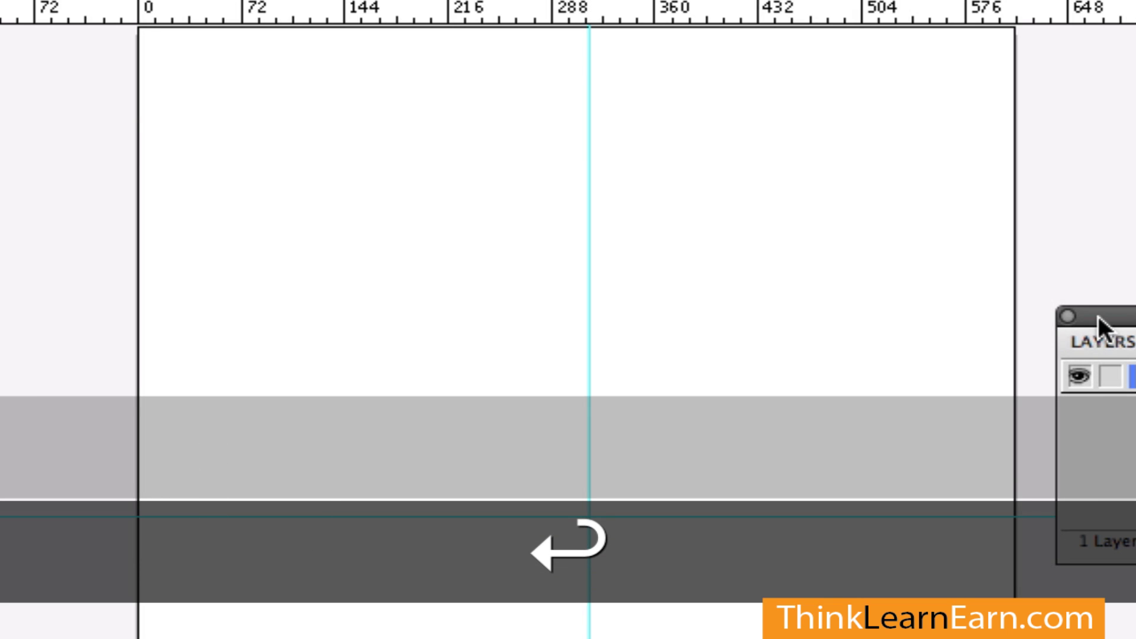
{"action": "key", "text": "super+s"}
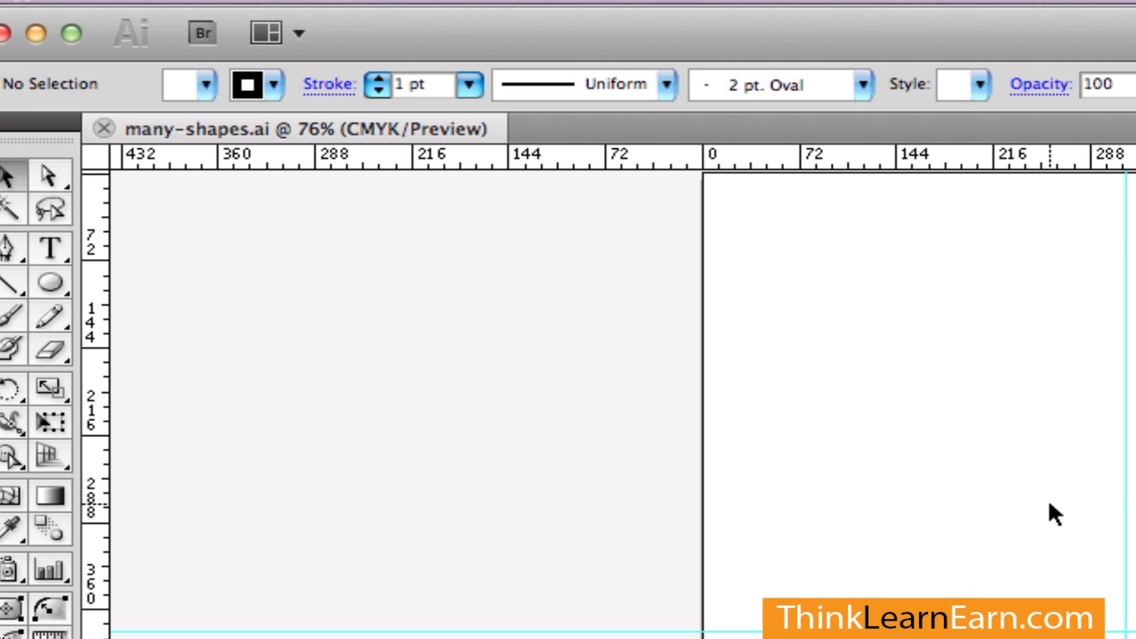
Step: Switch to Direct Selection, then the Ellipse tool, holding Option to draw from centre
{"action": "key", "text": "a"}
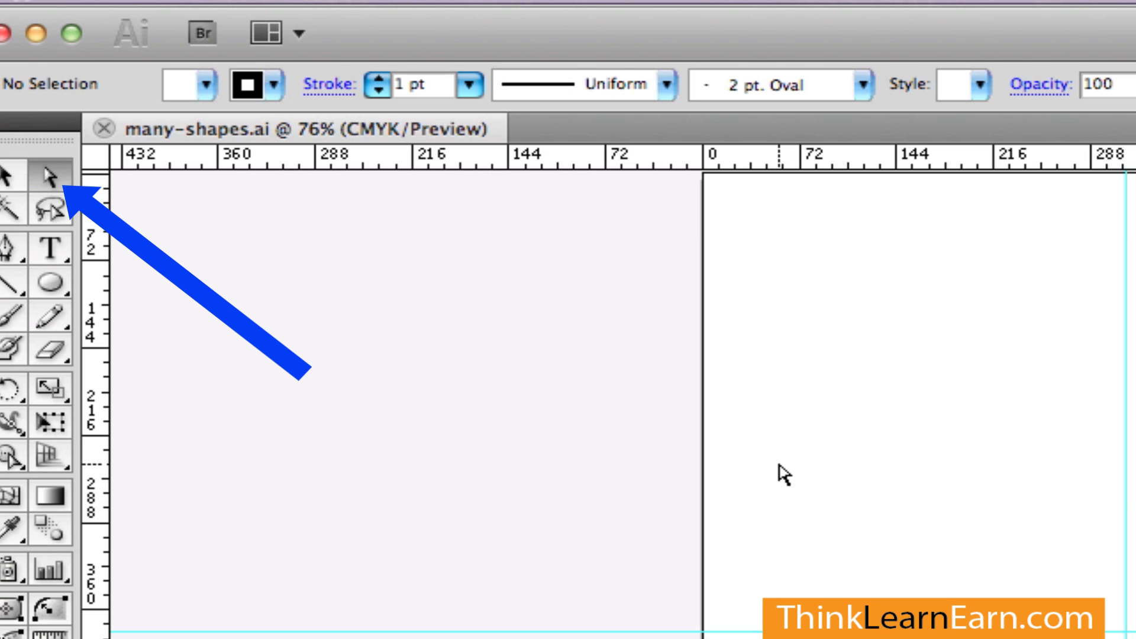
{"action": "key", "text": "l"}
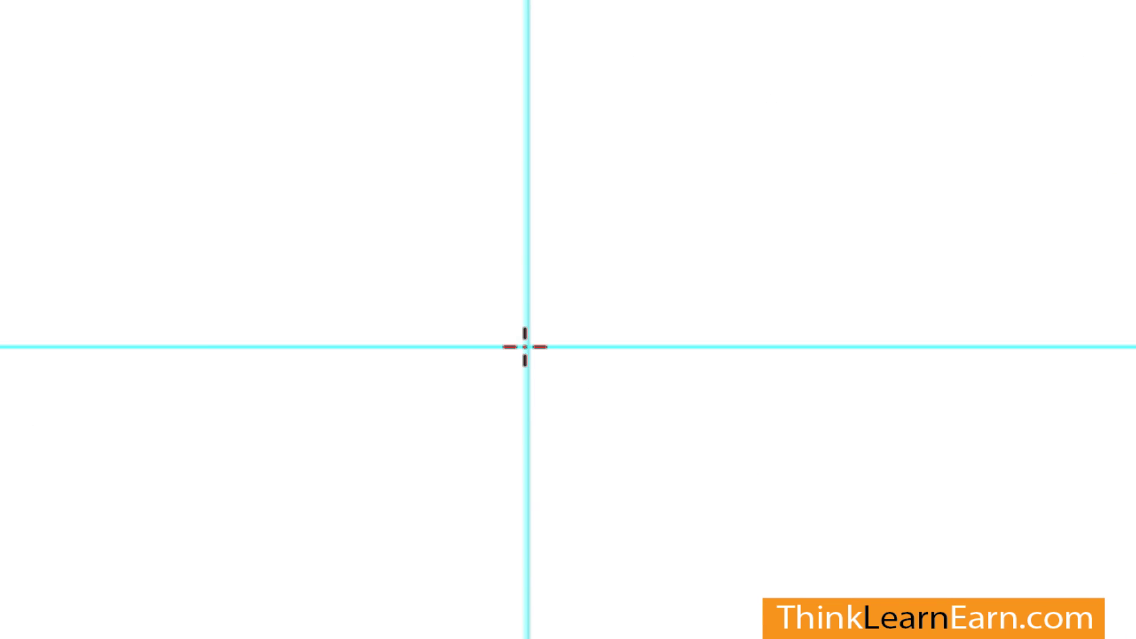
{"action": "key", "text": "alt"}
Step: Option+Shift-drag a circle about 318 pt across from the guide intersection, checking its size
{"action": "mouse_move", "coordinate": [525, 347]}
{"action": "left_mouse_down"}
{"action": "mouse_move", "coordinate": [756, 598]}
{"action": "mouse_move", "coordinate": [805, 638]}
{"action": "mouse_move", "coordinate": [855, 638]}
{"action": "left_mouse_up"}
{"action": "key", "text": "shift"}
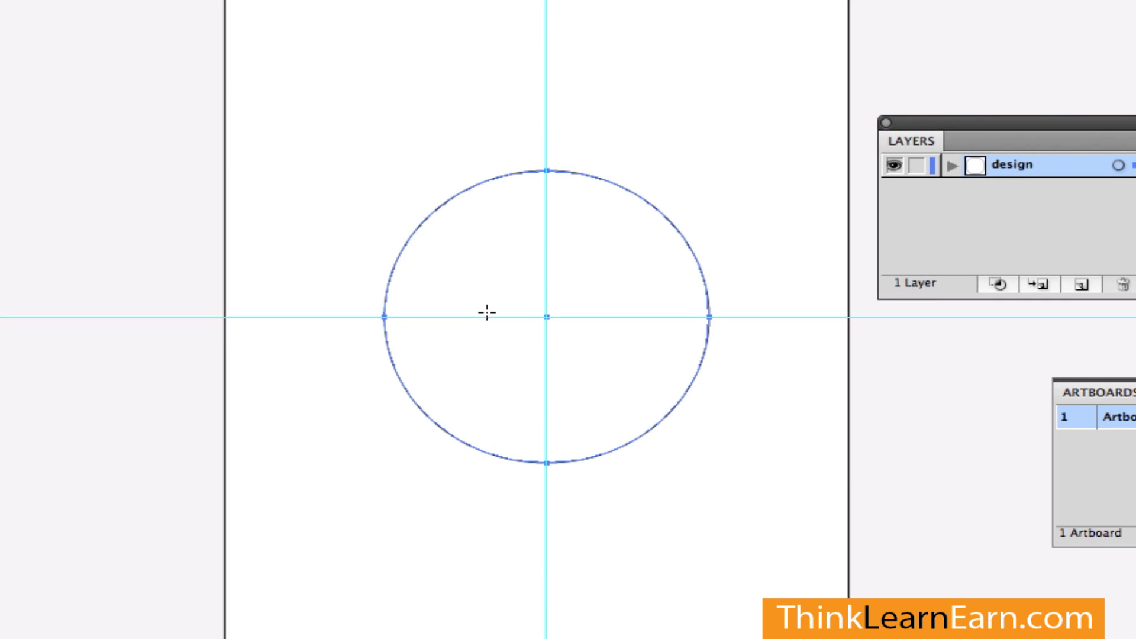
{"action": "left_click", "coordinate": [555, 205]}
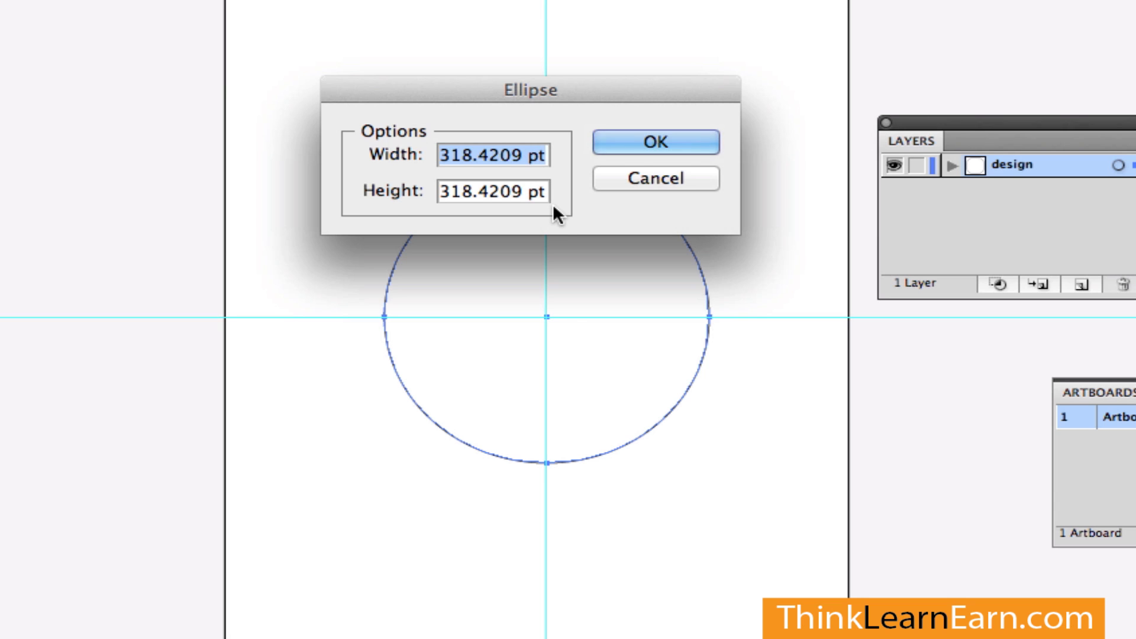
{"action": "left_click", "coordinate": [637, 179]}
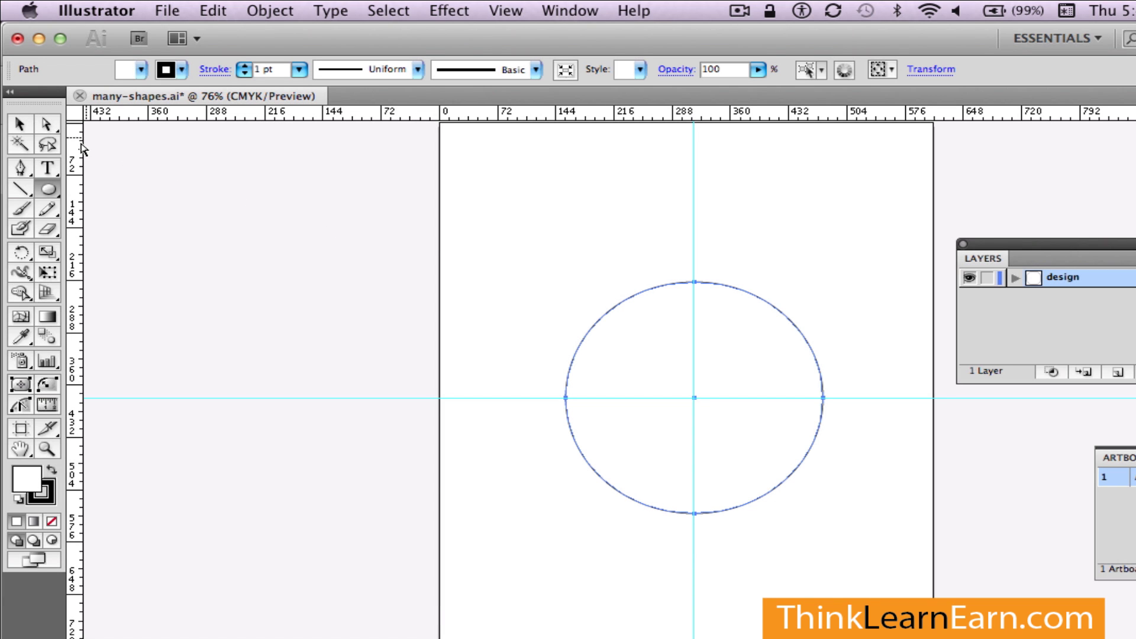
{"action": "left_click", "coordinate": [20, 207]}
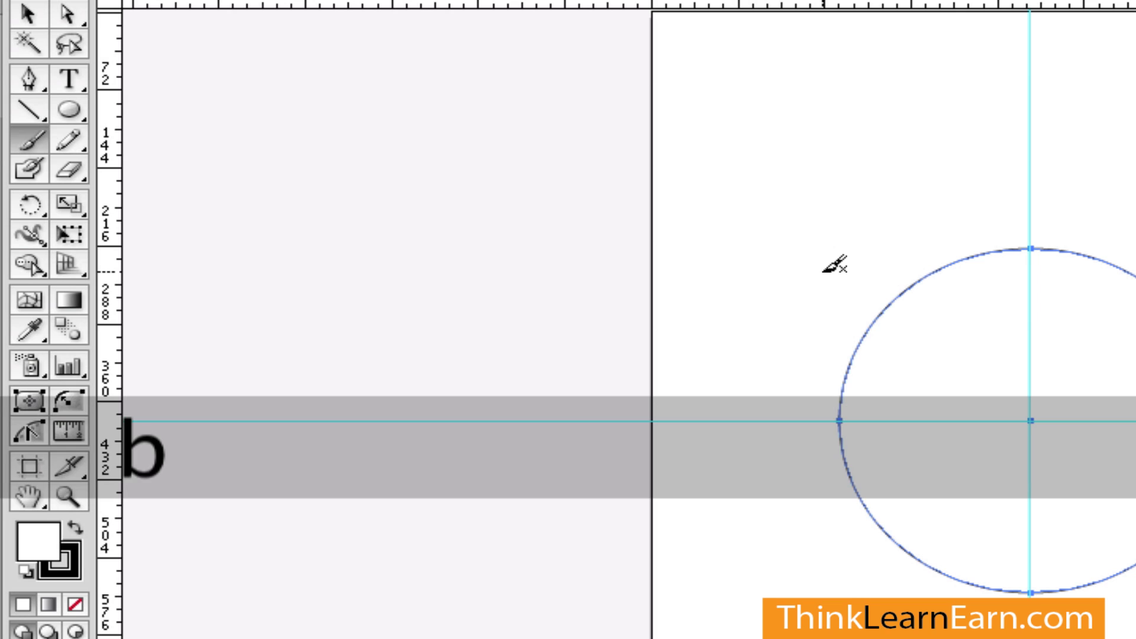
{"action": "key", "text": "p"}
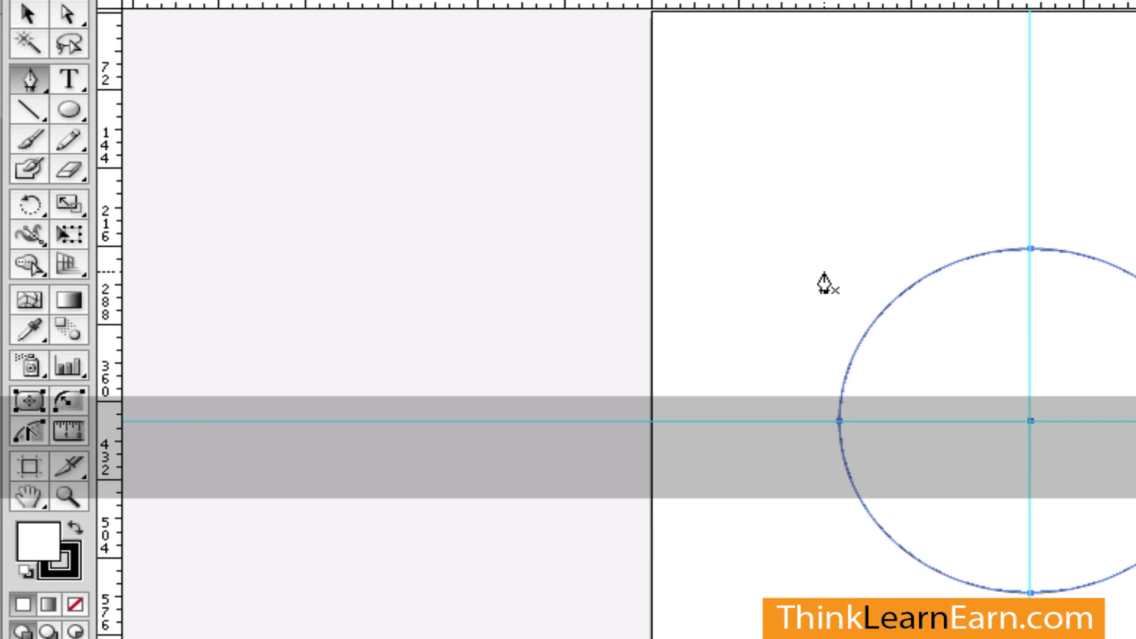
{"action": "key", "text": "super"}
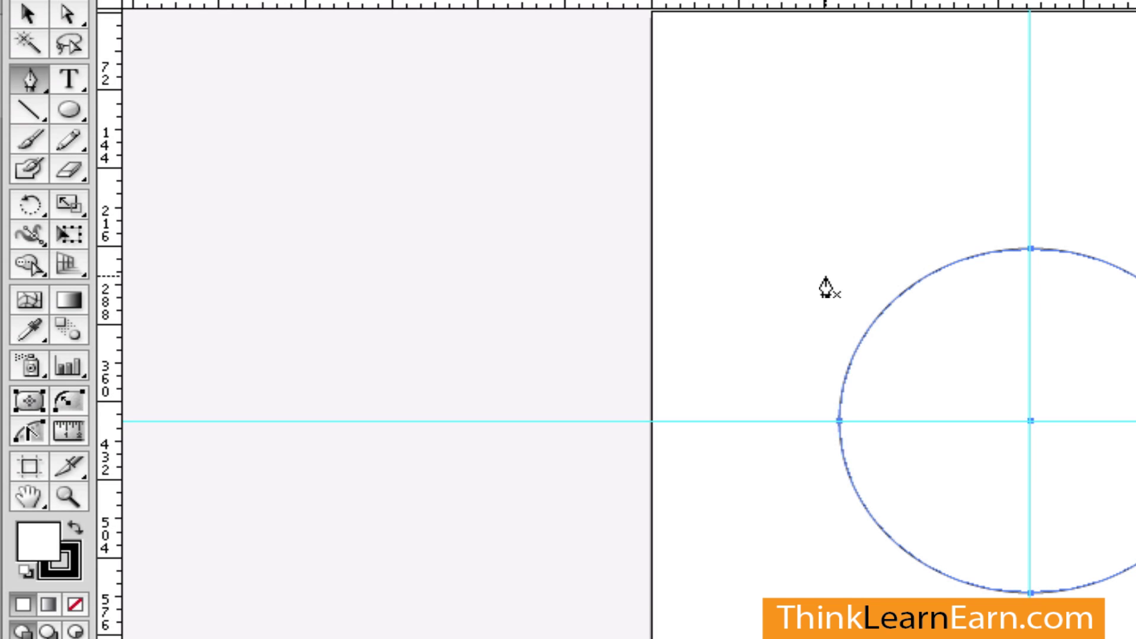
{"action": "key", "text": "l"}
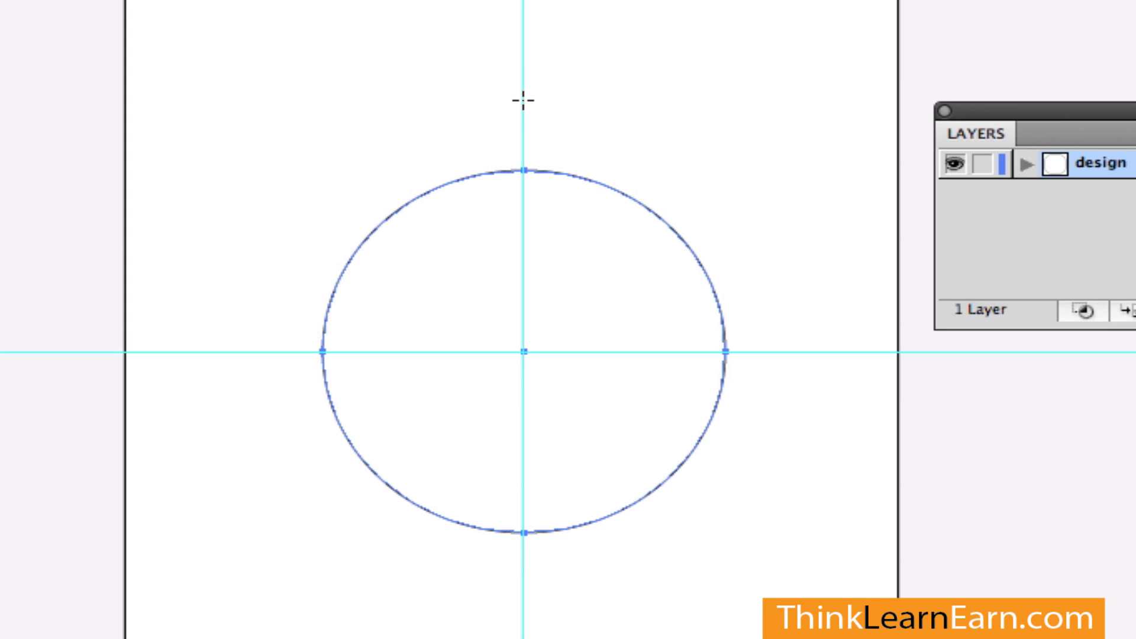
Step: Draw a tall narrow ellipse on the vertical guide and move it down to overlap the circle's top
{"action": "left_click", "coordinate": [524, 100], "text": "alt"}
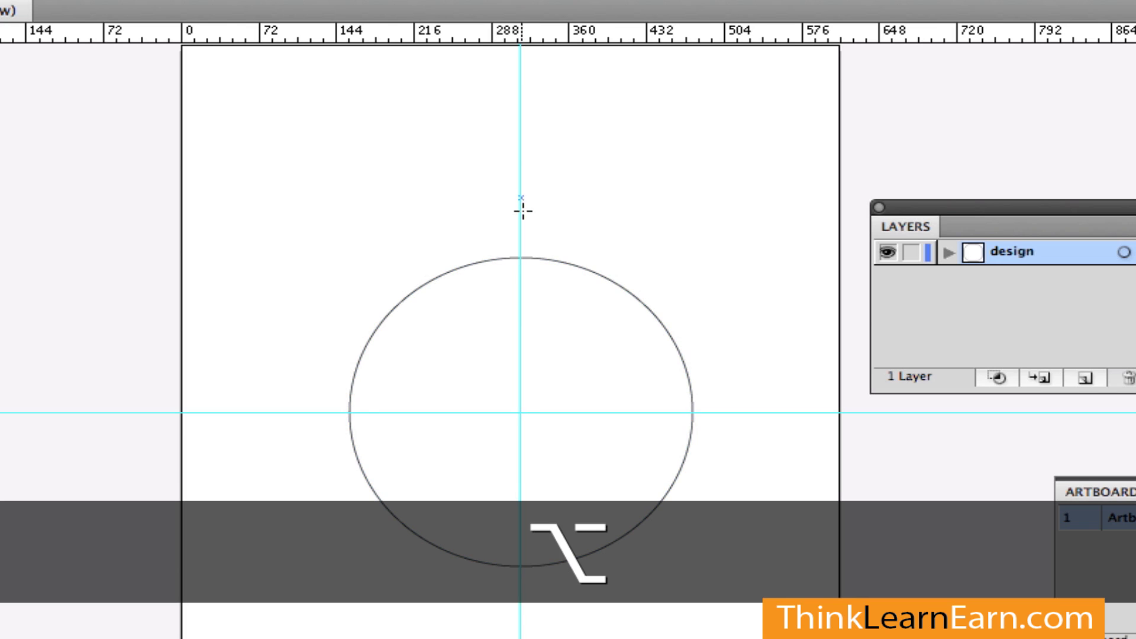
{"action": "left_click_drag", "start_coordinate": [523, 213], "coordinate": [572, 295]}
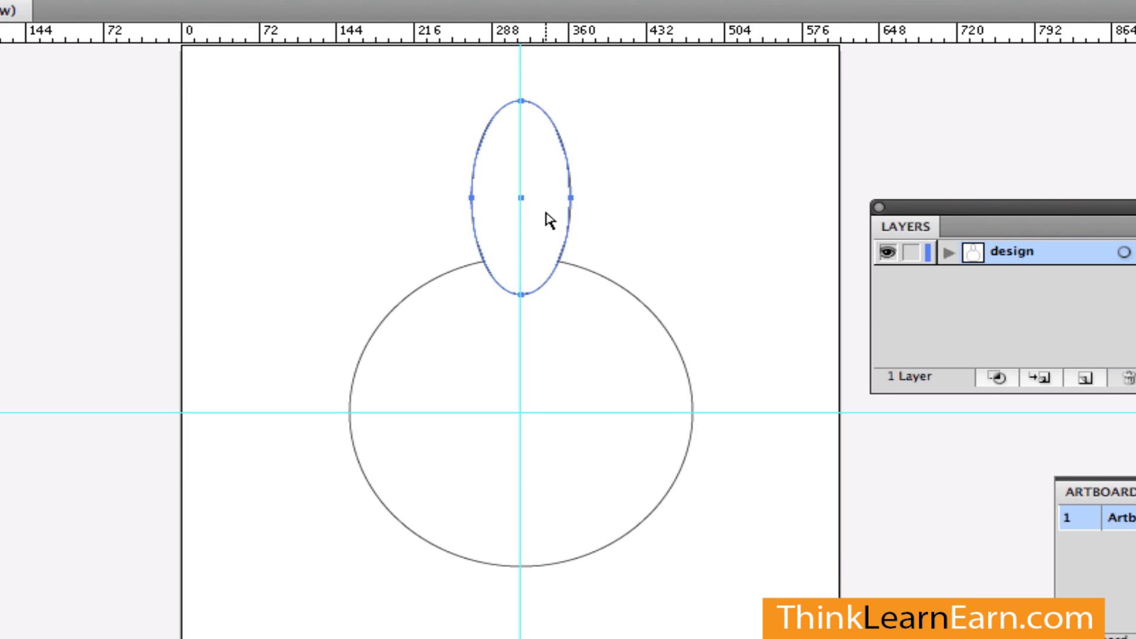
{"action": "left_click_drag", "start_coordinate": [535, 187], "coordinate": [541, 235]}
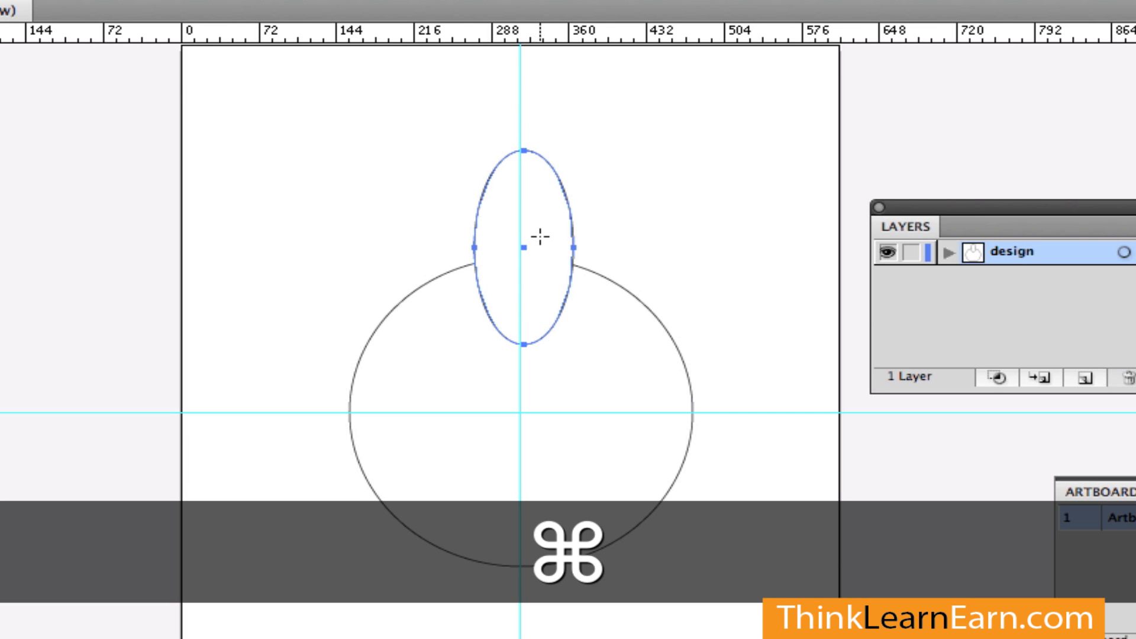
Step: Select the tall ellipse and circle in turn, ending with nothing selected
{"action": "left_click", "coordinate": [699, 251]}
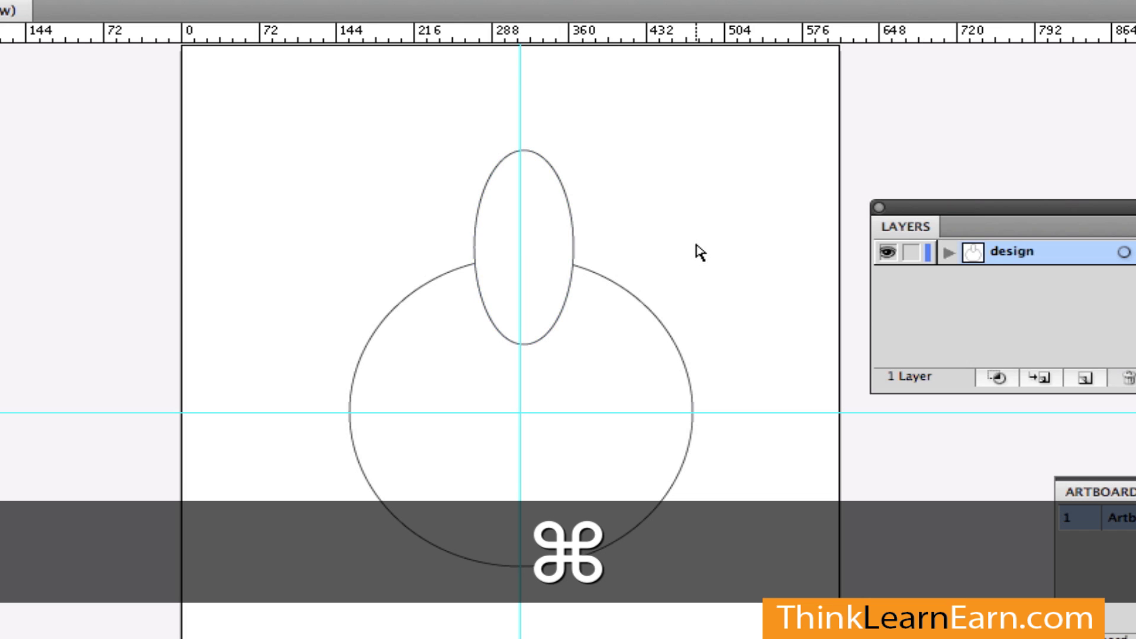
{"action": "left_click", "coordinate": [516, 244]}
{"action": "left_click", "coordinate": [462, 373]}
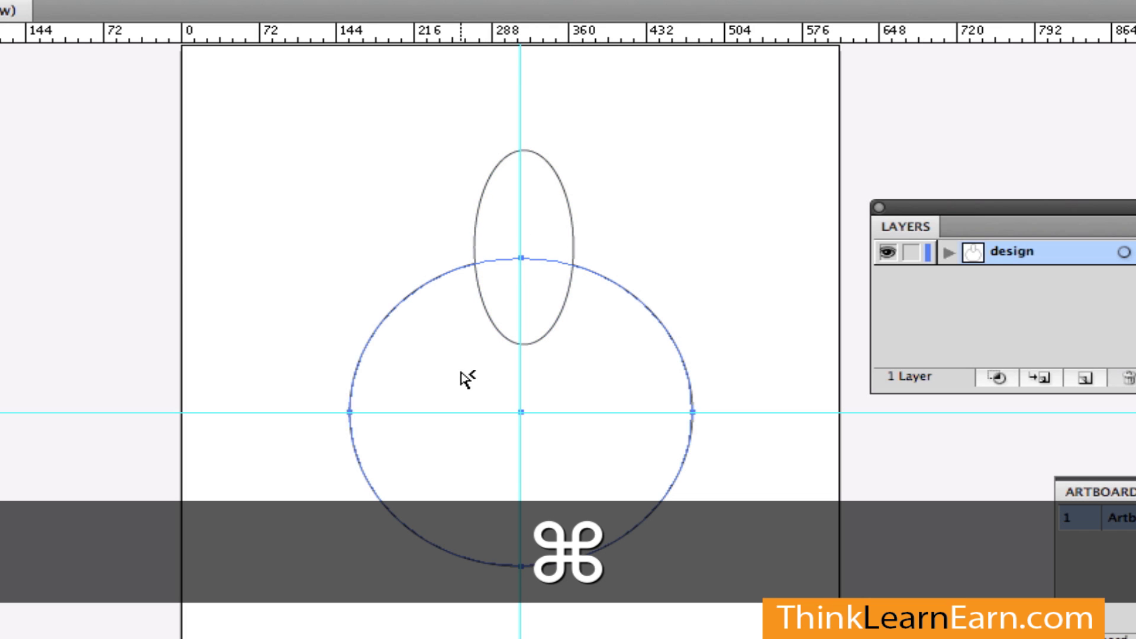
{"action": "left_click", "coordinate": [517, 235]}
{"action": "left_click", "coordinate": [419, 204]}
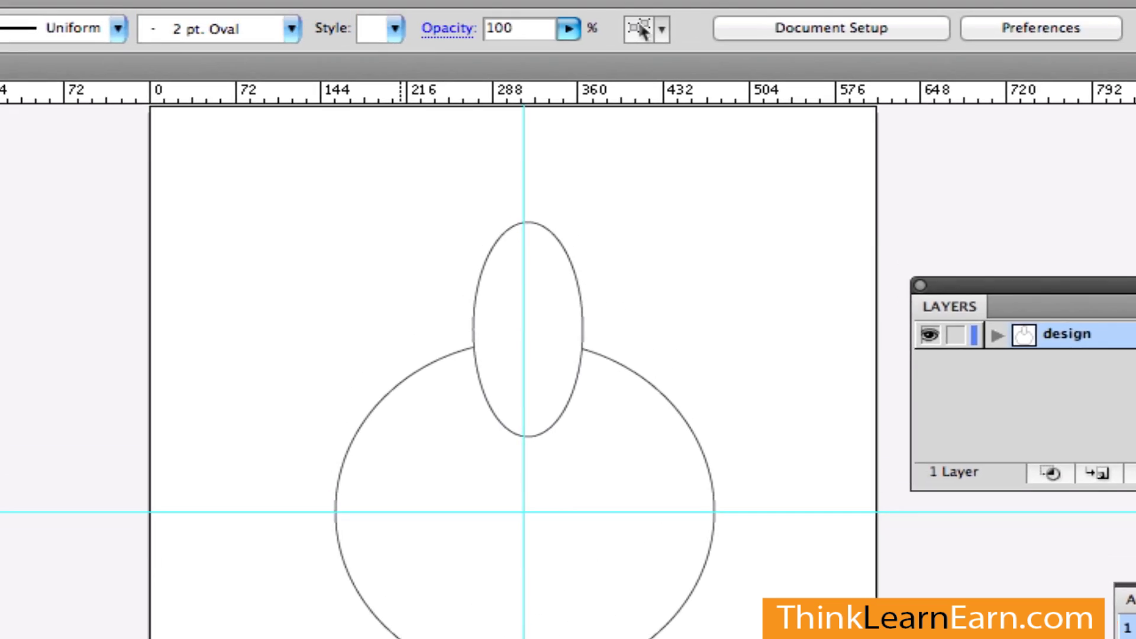
Step: Open the Pathfinder panel and move it closer to the shapes
{"action": "left_click", "coordinate": [341, 0]}
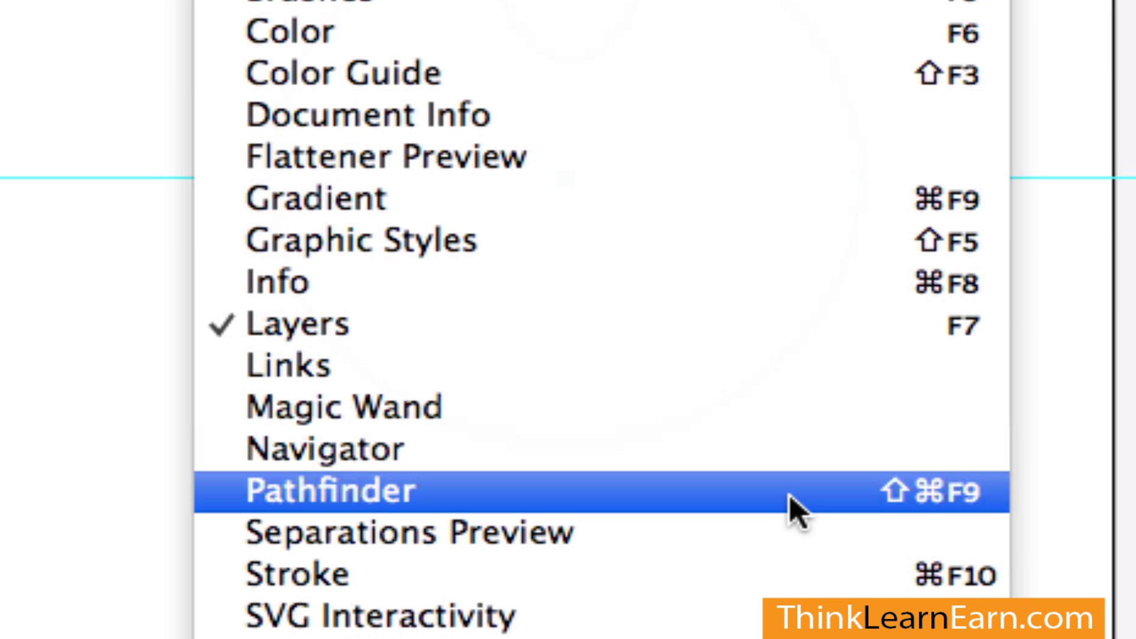
{"action": "left_click", "coordinate": [796, 512]}
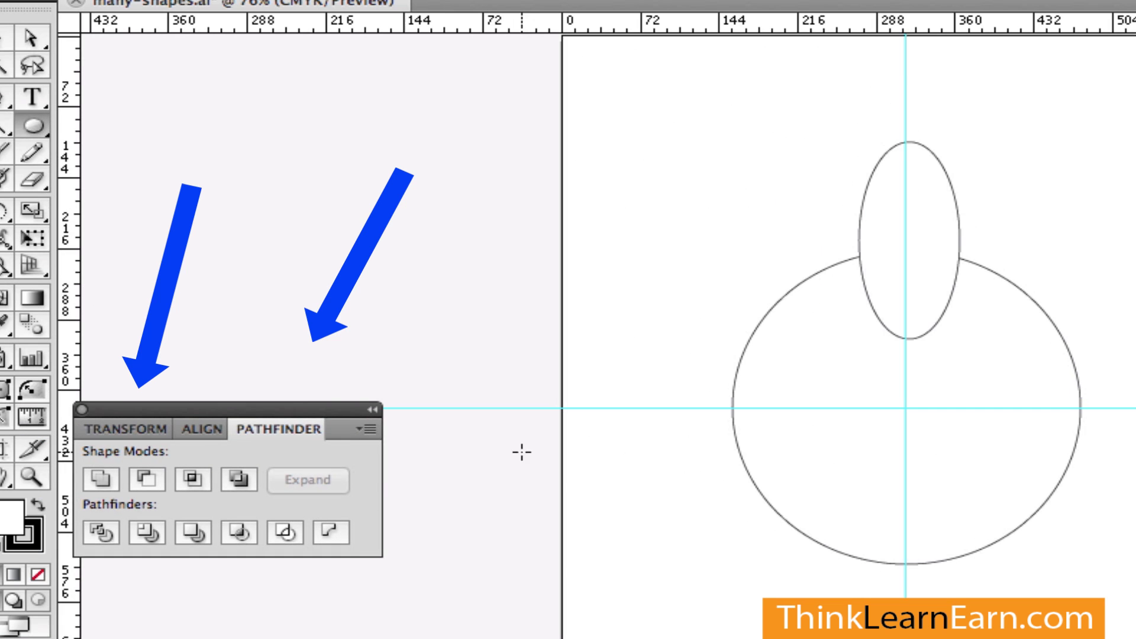
{"action": "left_click_drag", "start_coordinate": [340, 409], "coordinate": [376, 331]}
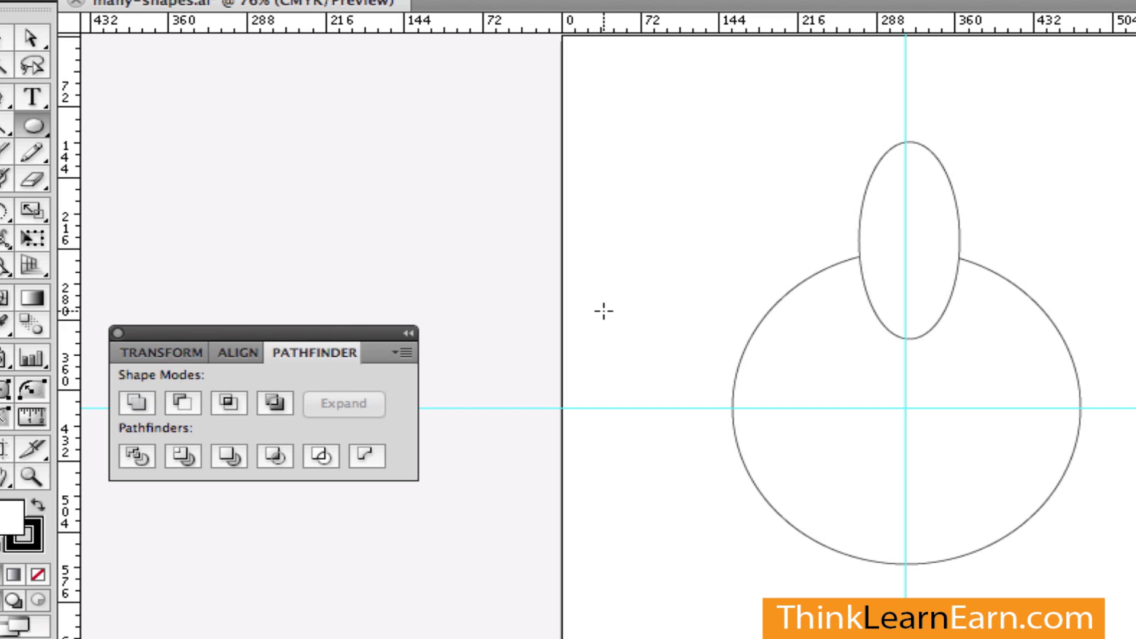
Step: Marquee-select both shapes and deselect them several times, then open the Select menu
{"action": "key", "text": "super"}
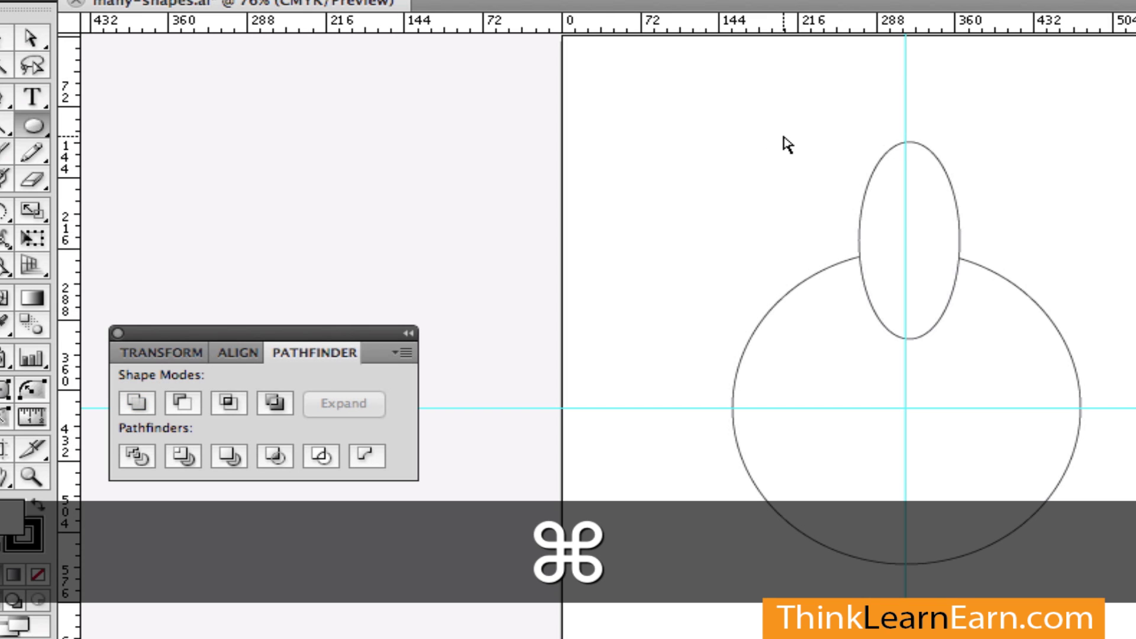
{"action": "left_click_drag", "start_coordinate": [784, 137], "coordinate": [927, 356]}
{"action": "left_click", "coordinate": [792, 221], "text": "super"}
{"action": "left_click_drag", "start_coordinate": [772, 193], "coordinate": [900, 327]}
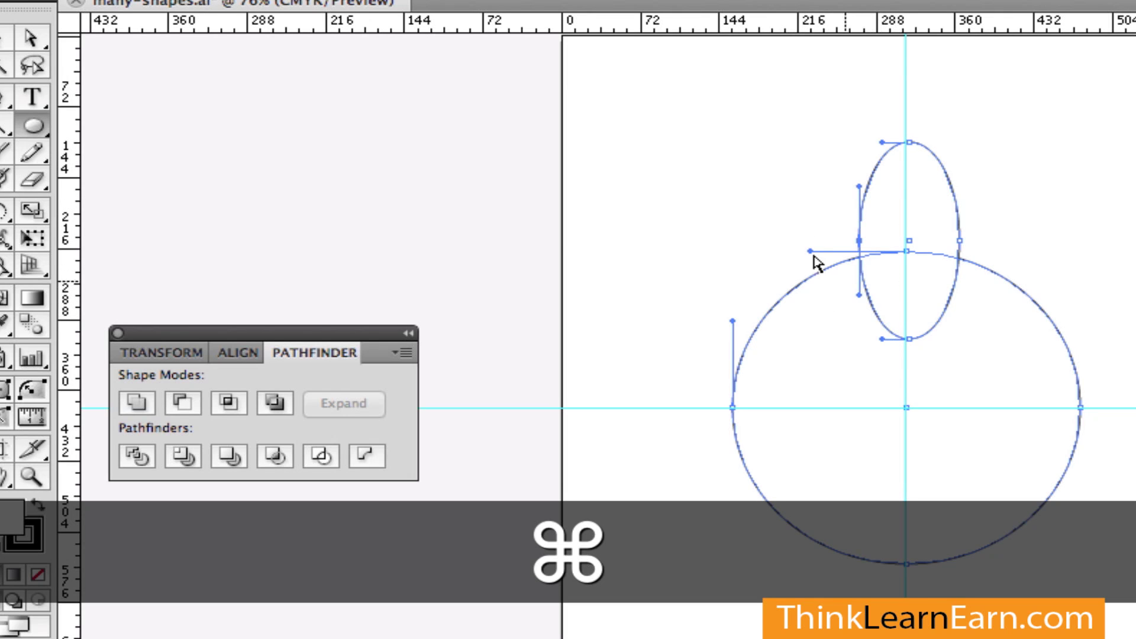
{"action": "left_click", "coordinate": [789, 241], "text": "super"}
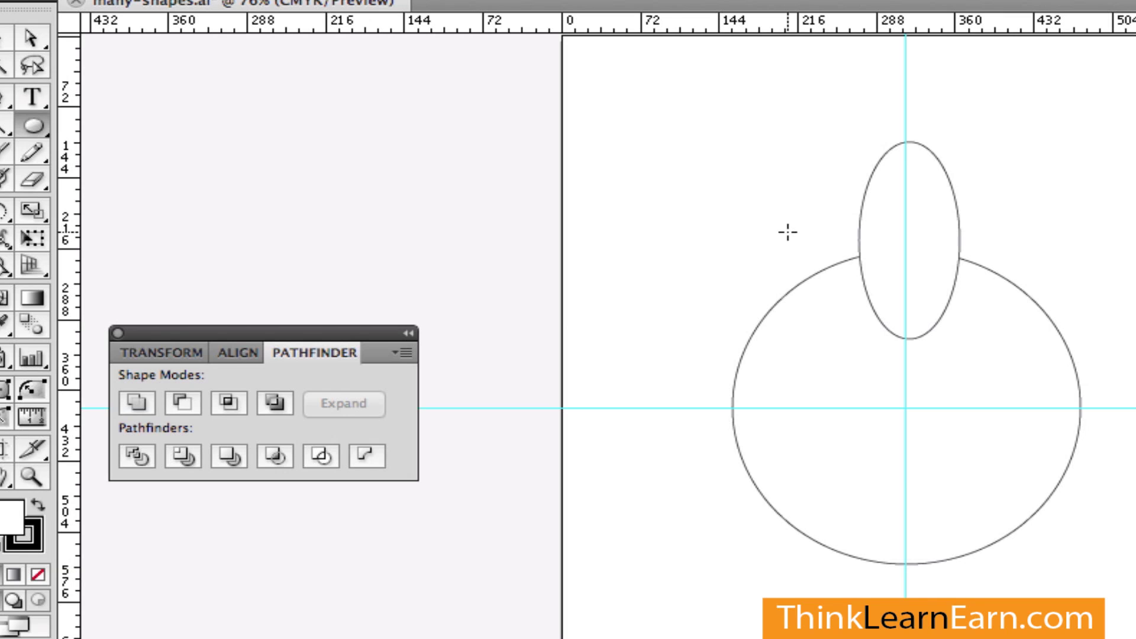
{"action": "key", "text": "super"}
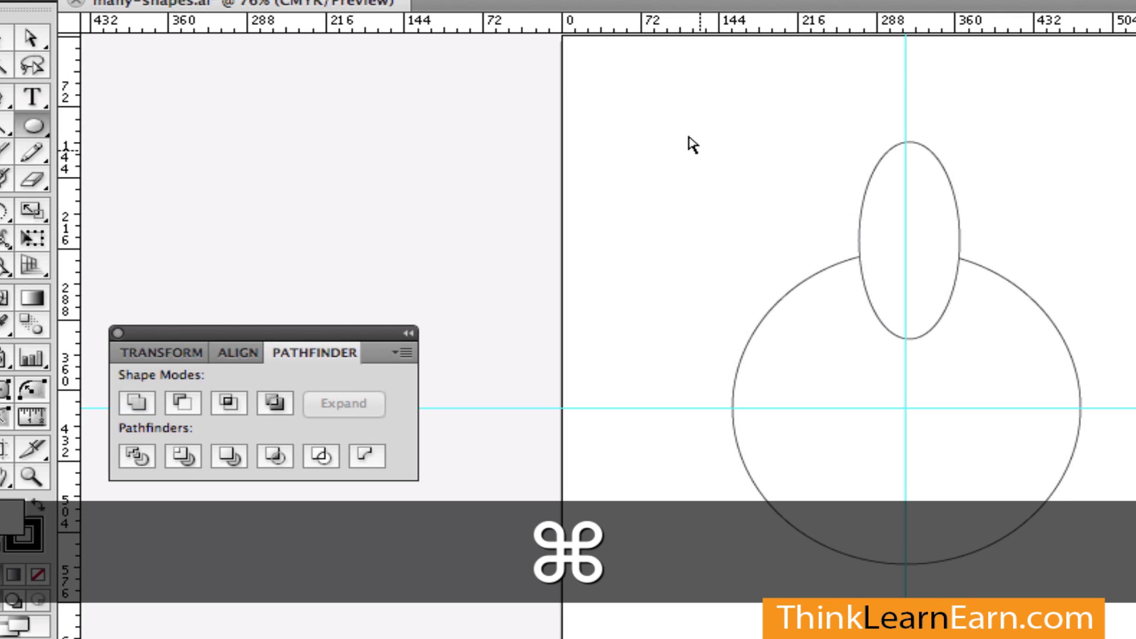
{"action": "left_click_drag", "start_coordinate": [653, 93], "coordinate": [1098, 621]}
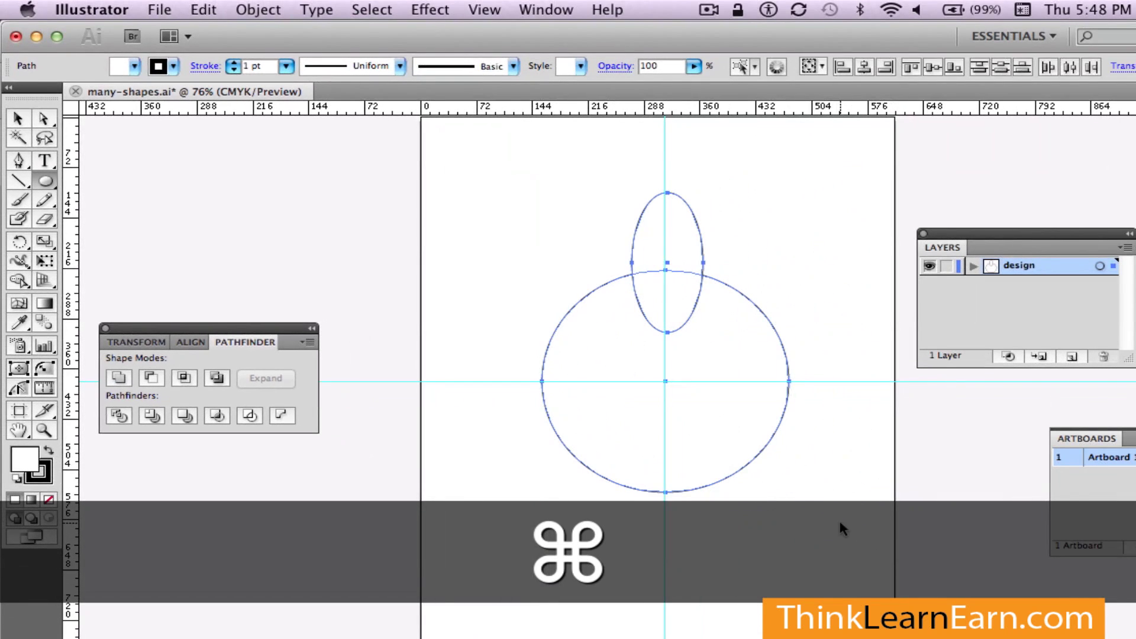
{"action": "left_click", "coordinate": [840, 527], "text": "super"}
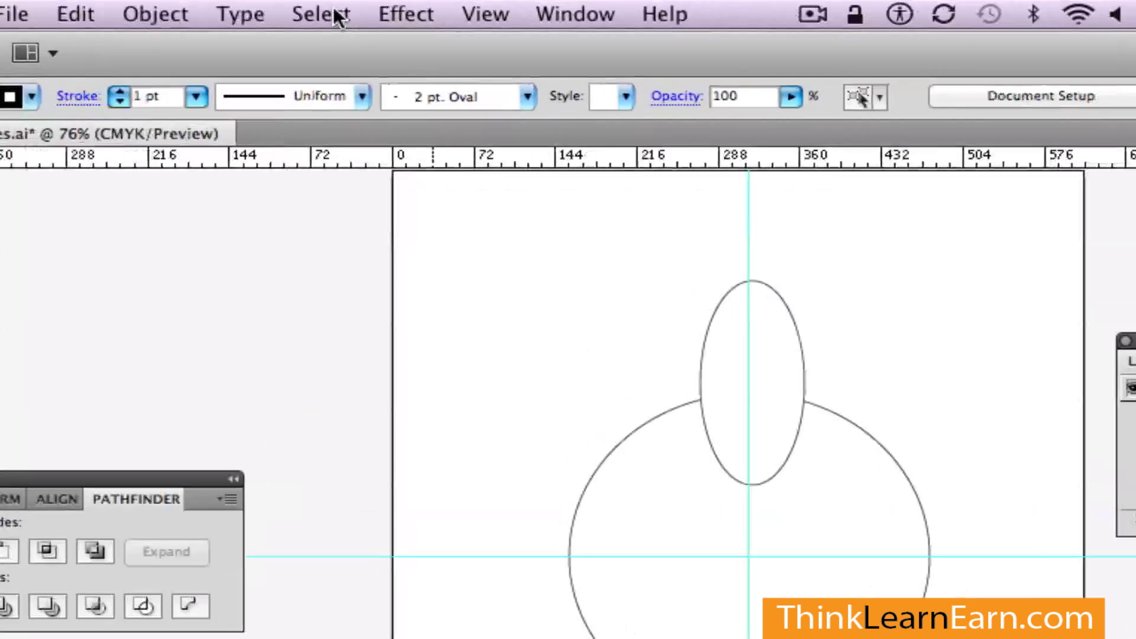
{"action": "left_click", "coordinate": [335, 13]}
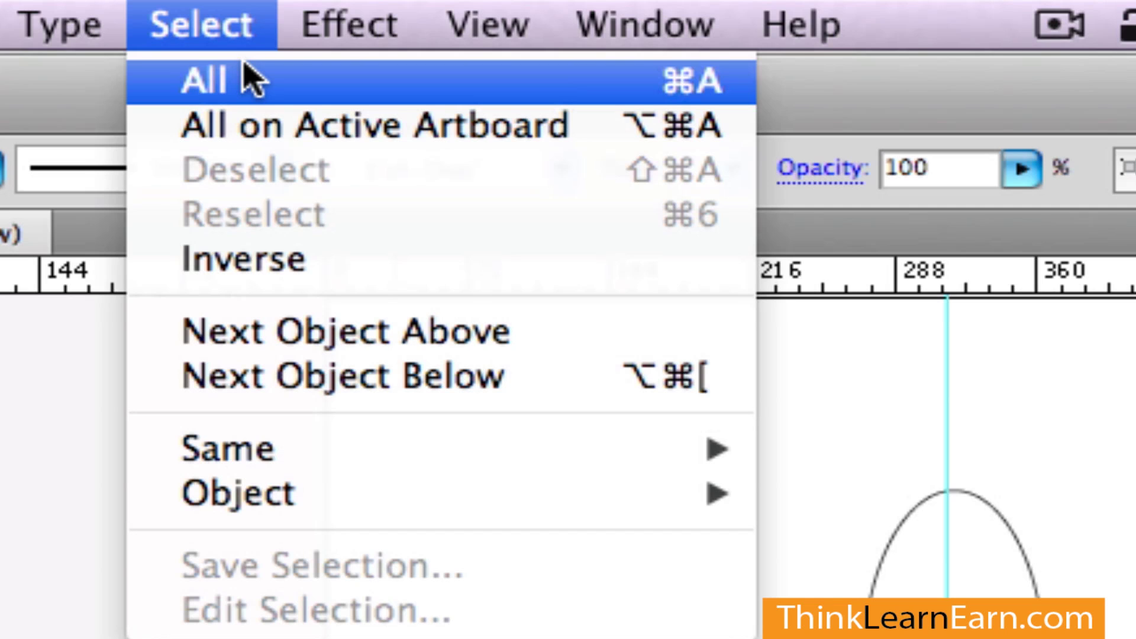
Step: Close the Select menu, marquee both ovals with Cmd/Option held, then deselect them
{"action": "left_click", "coordinate": [205, 12]}
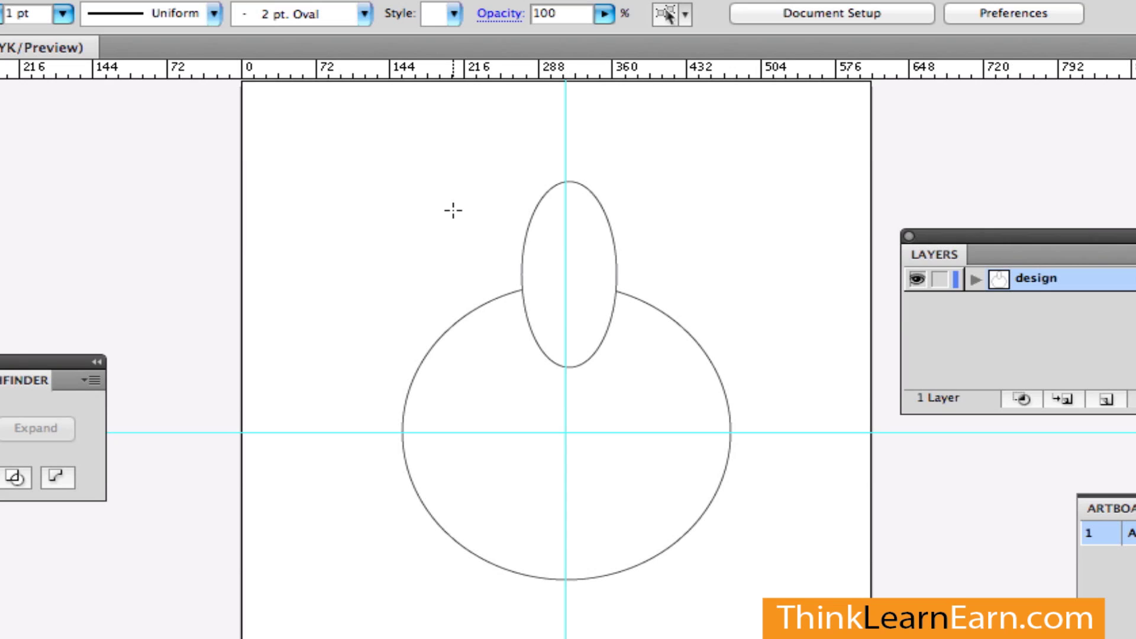
{"action": "key", "text": "super"}
{"action": "key", "text": "alt"}
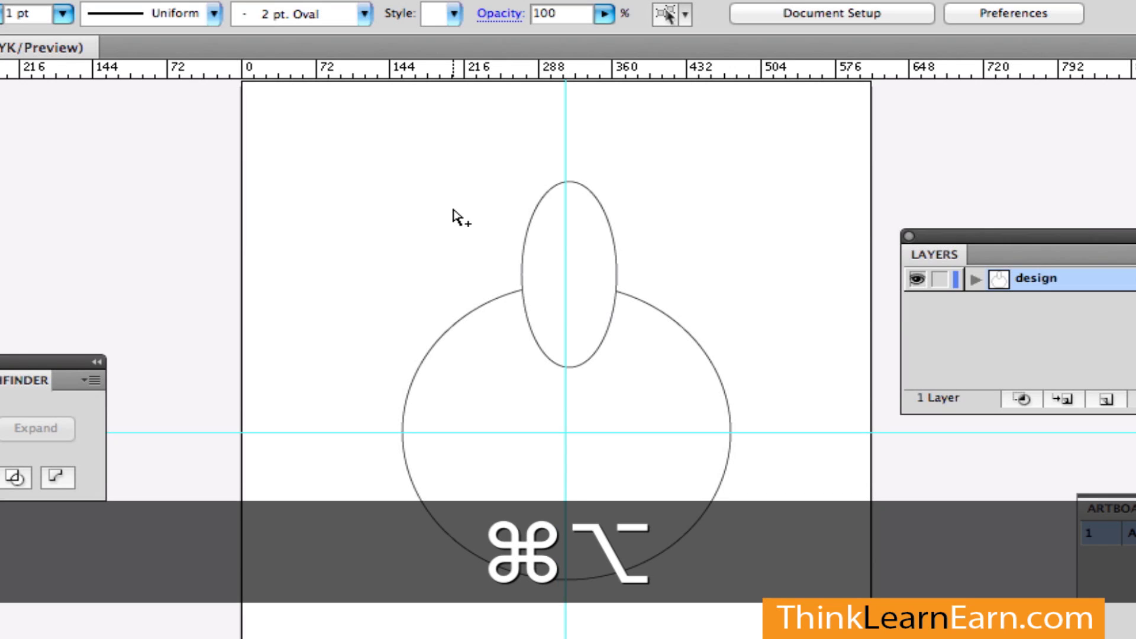
{"action": "key", "text": "alt"}
{"action": "key", "text": "alt"}
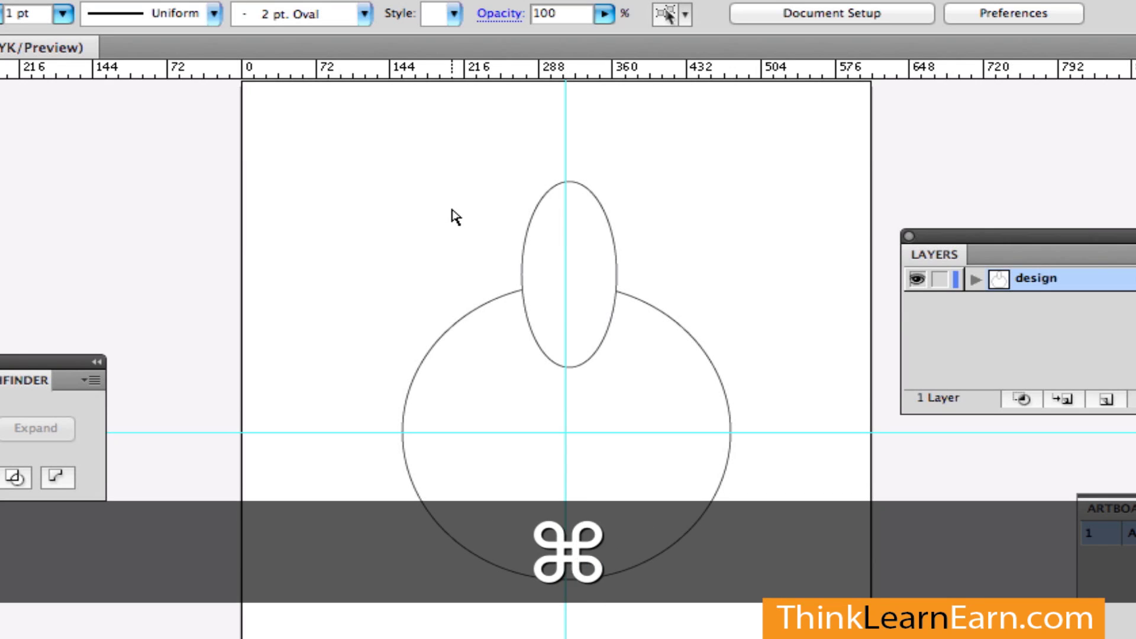
{"action": "key", "text": "alt"}
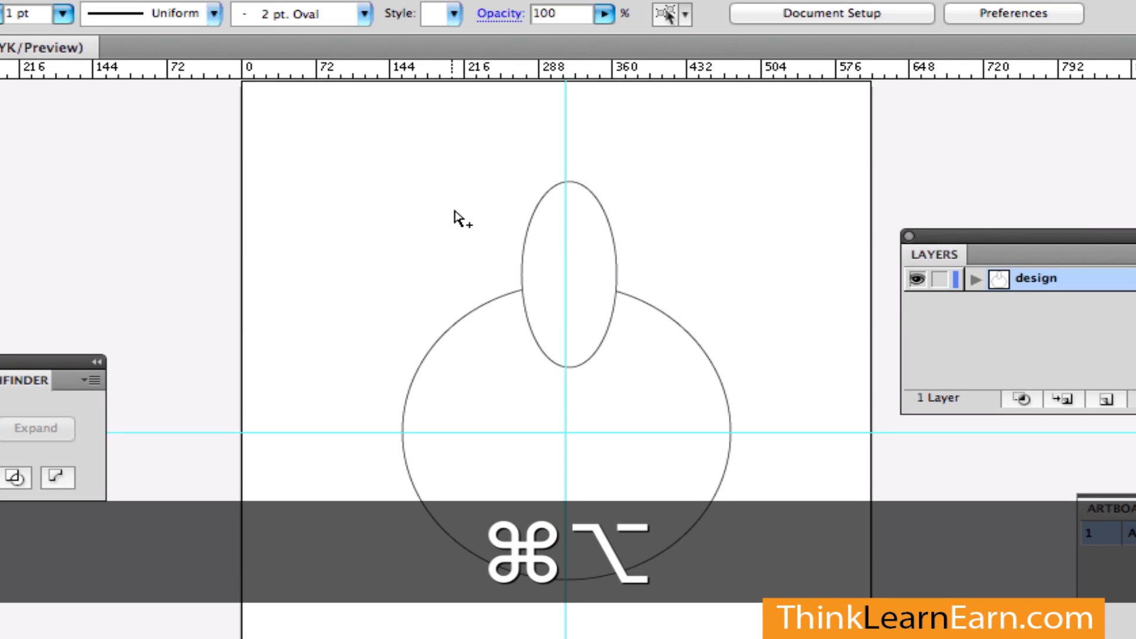
{"action": "left_click_drag", "start_coordinate": [503, 263], "coordinate": [538, 311]}
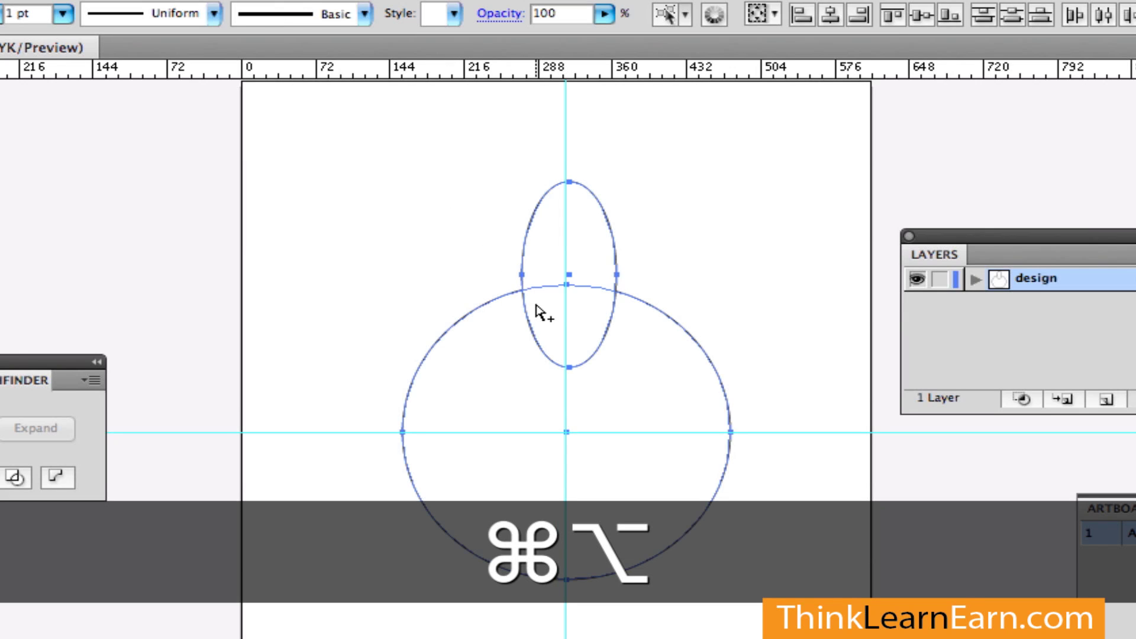
{"action": "left_click", "coordinate": [493, 275]}
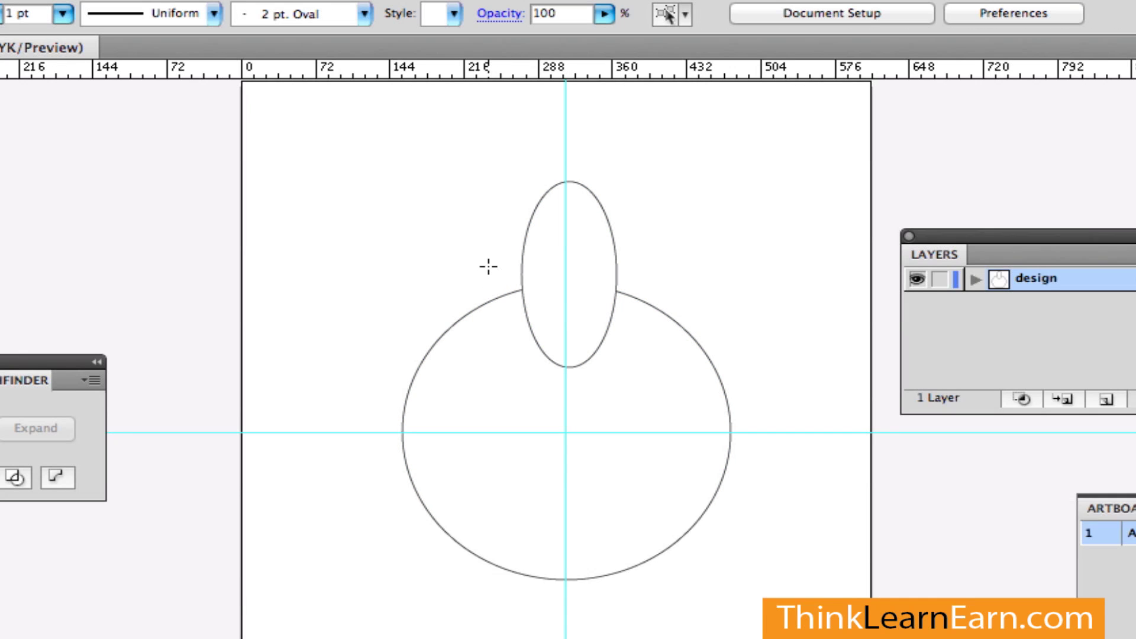
Step: Try marquee selections across the overlap, then marquee-select both the circle and tall ellipse
{"action": "left_click_drag", "start_coordinate": [489, 267], "coordinate": [547, 311]}
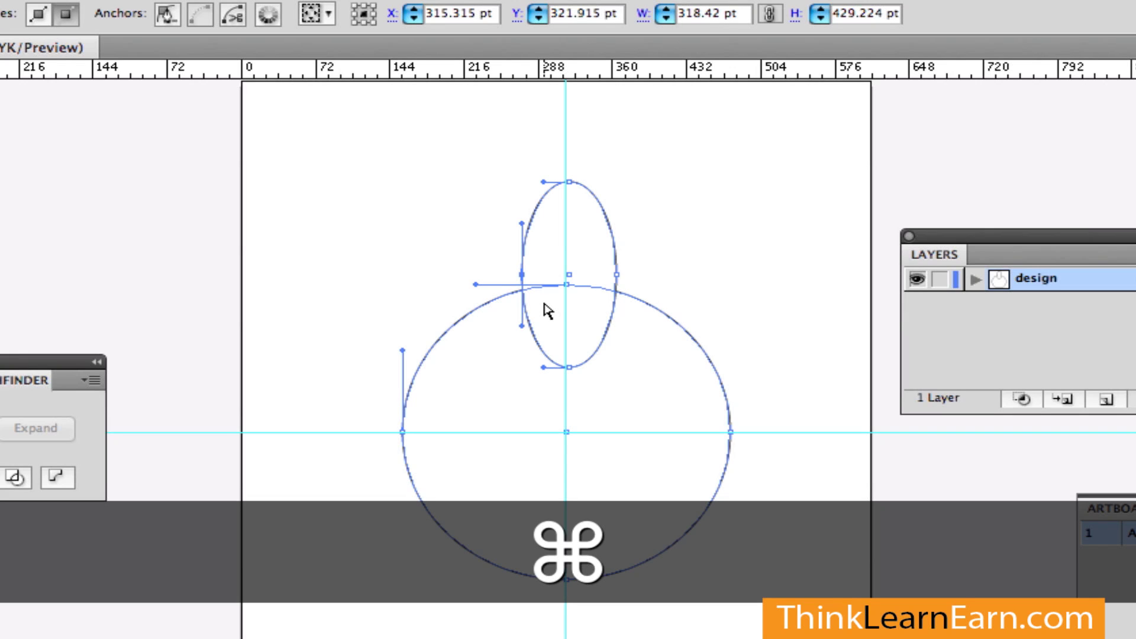
{"action": "left_click", "coordinate": [474, 271]}
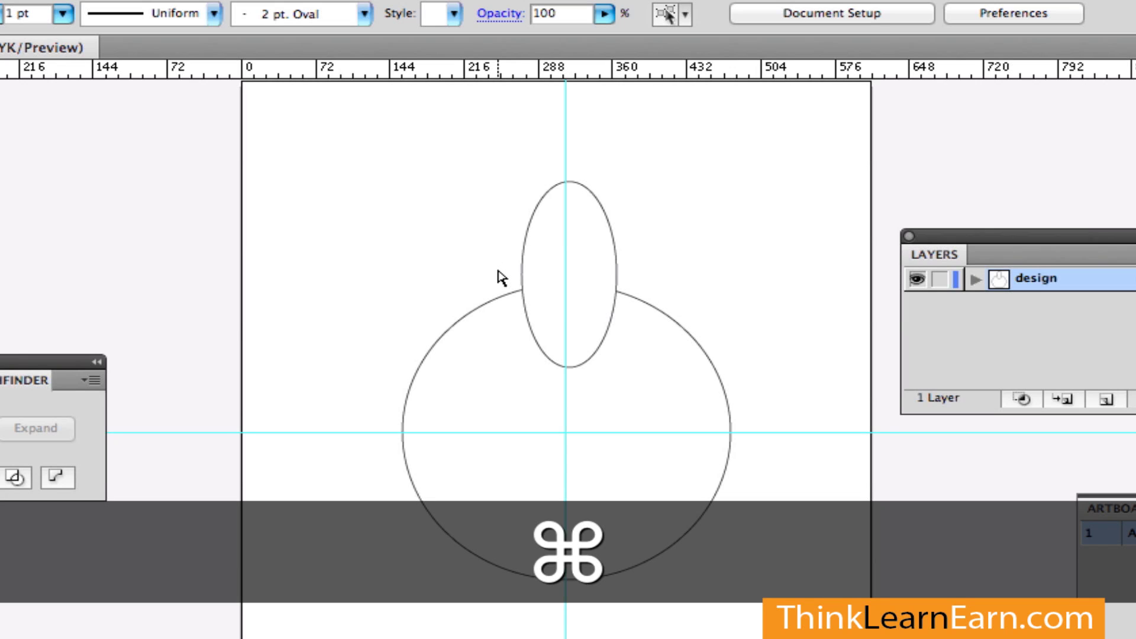
{"action": "left_click_drag", "start_coordinate": [494, 267], "coordinate": [538, 303]}
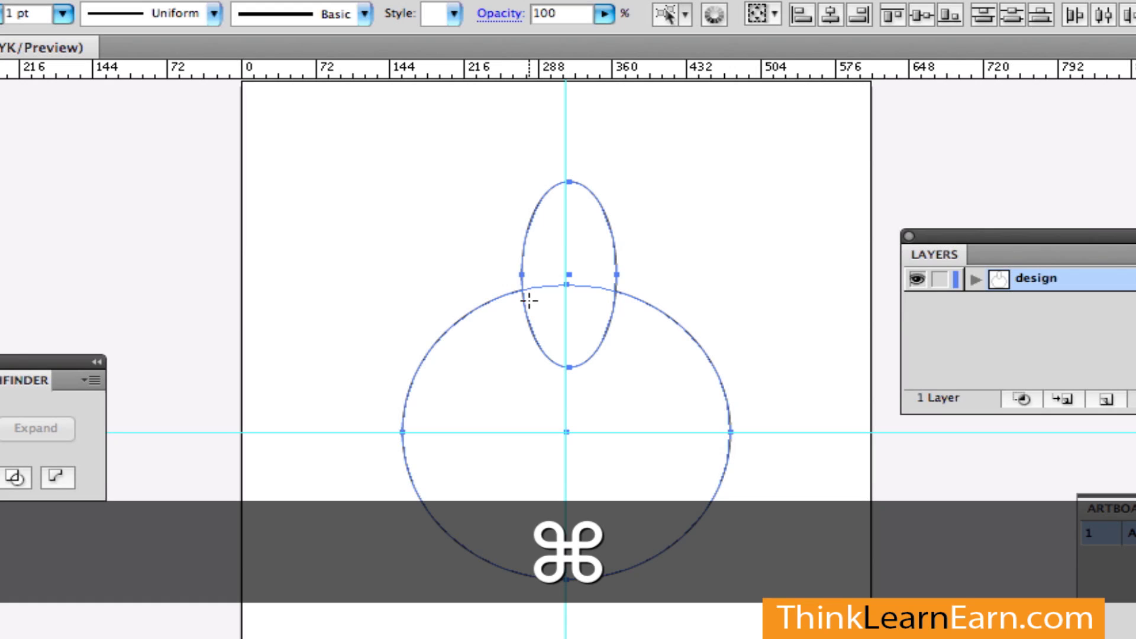
{"action": "left_click", "coordinate": [473, 252], "text": "super"}
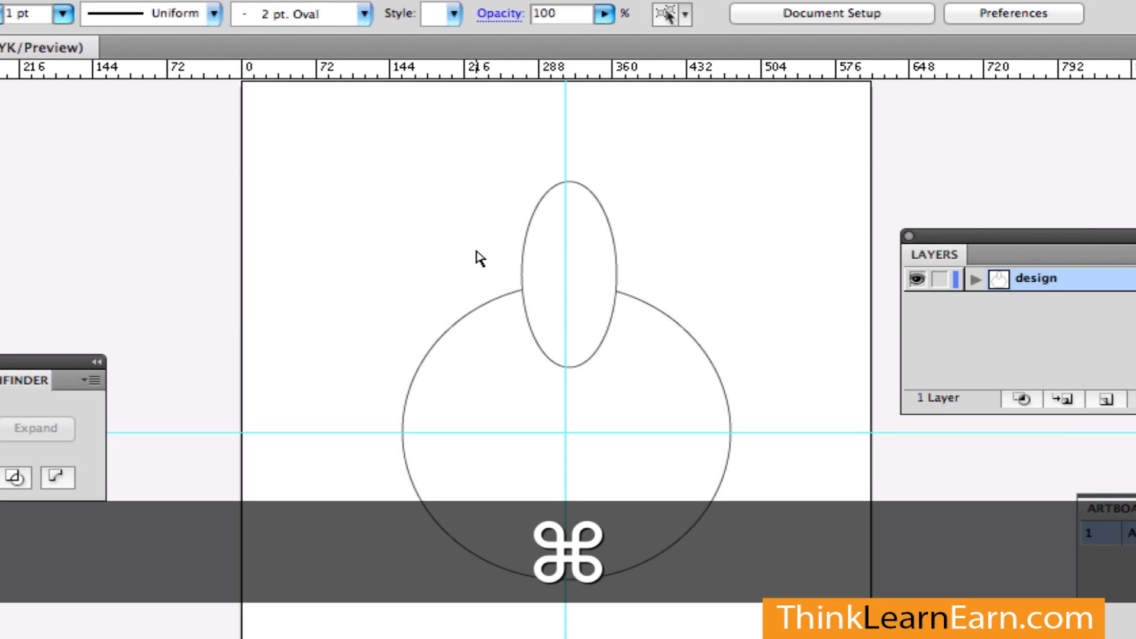
{"action": "left_click", "coordinate": [563, 255], "text": "super"}
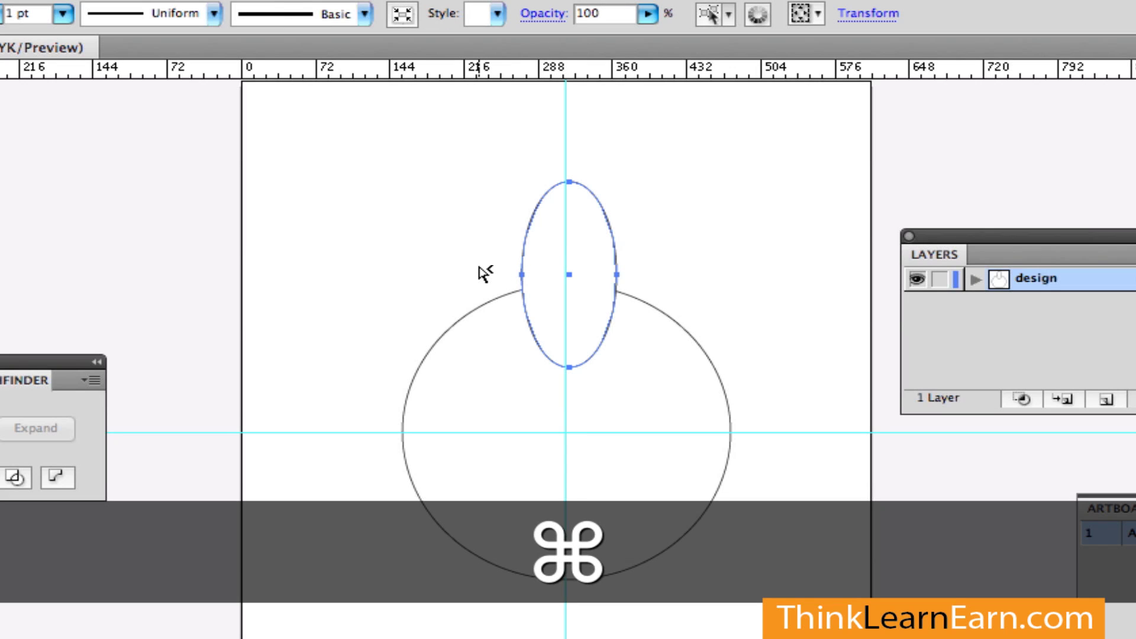
{"action": "left_click_drag", "start_coordinate": [479, 266], "coordinate": [546, 316]}
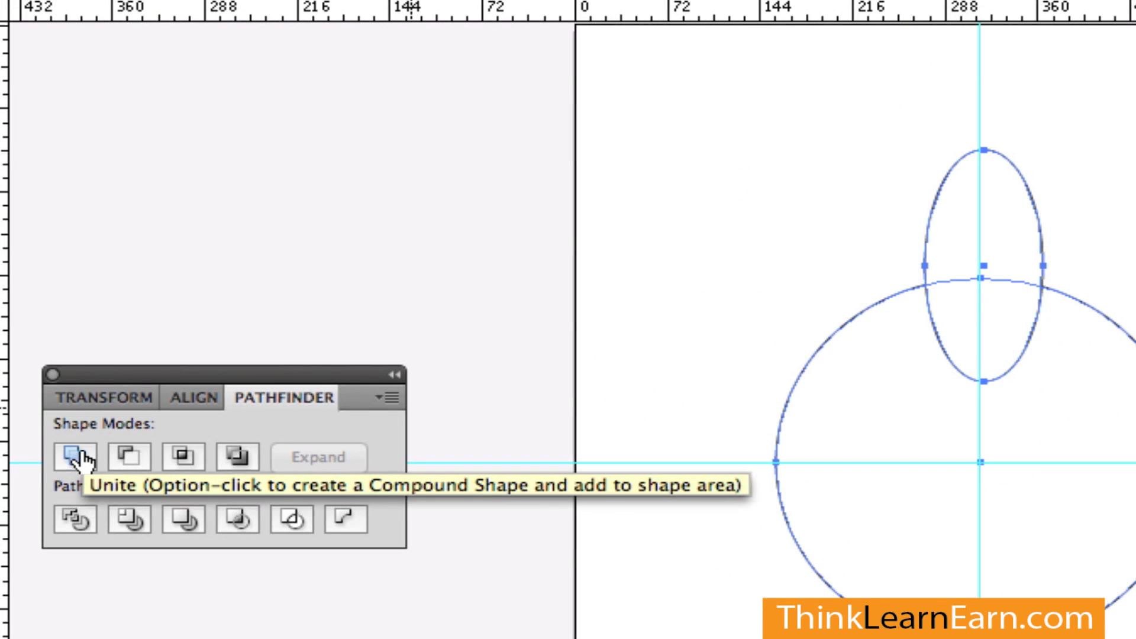
{"action": "left_click", "coordinate": [79, 456]}
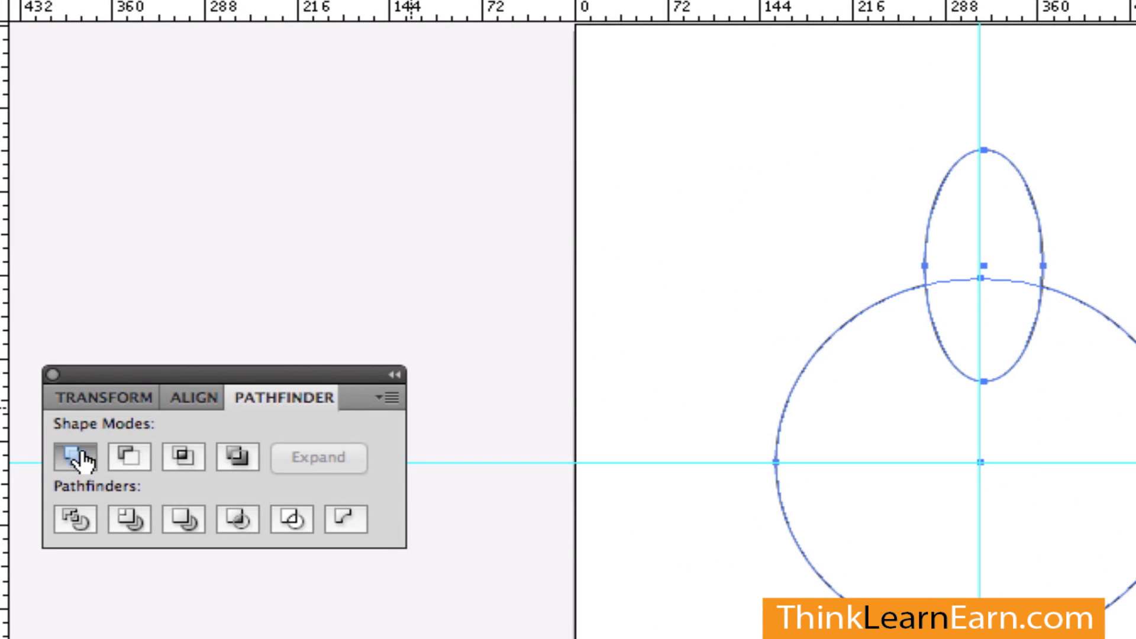
{"action": "key", "text": "super"}
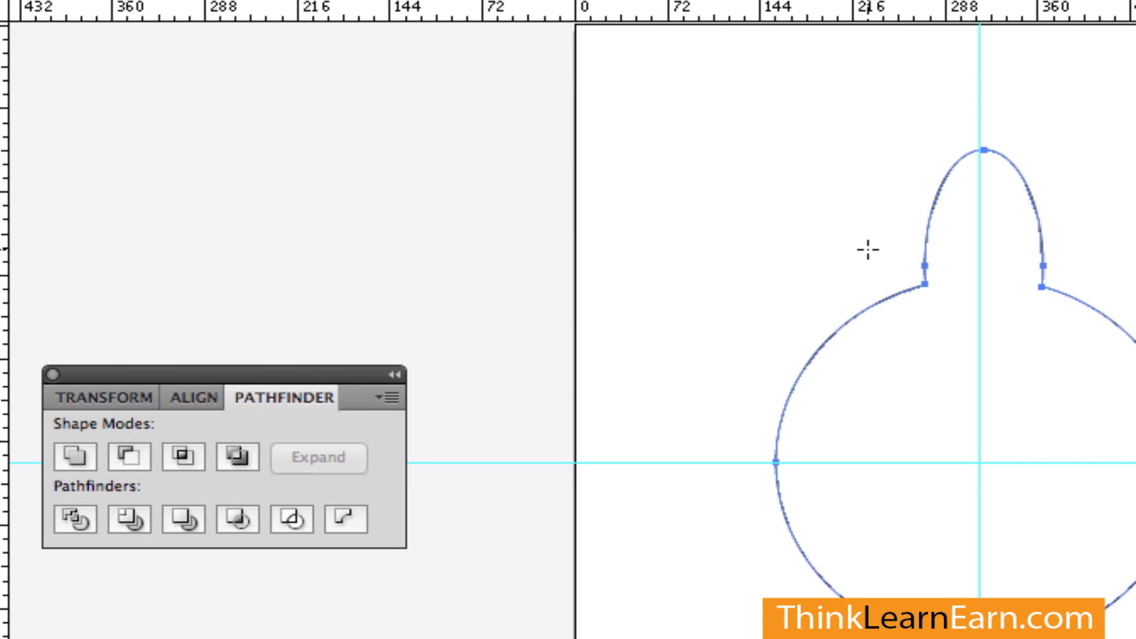
{"action": "key", "text": "super"}
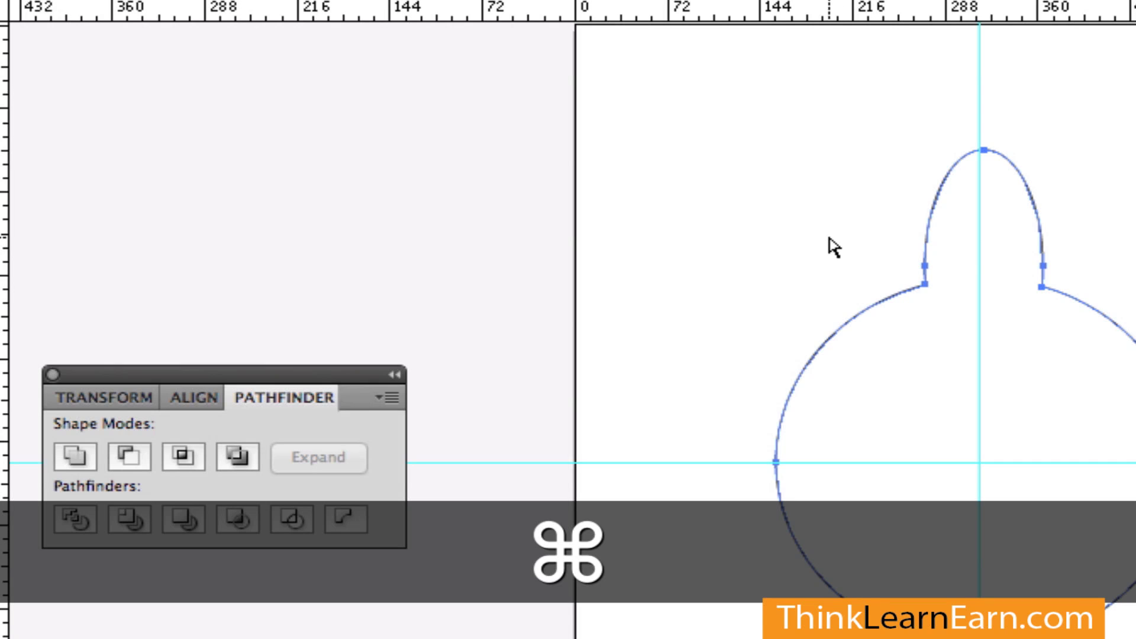
{"action": "key", "text": "super+z"}
{"action": "key", "text": "super+z"}
{"action": "left_click_drag", "start_coordinate": [812, 220], "coordinate": [959, 357]}
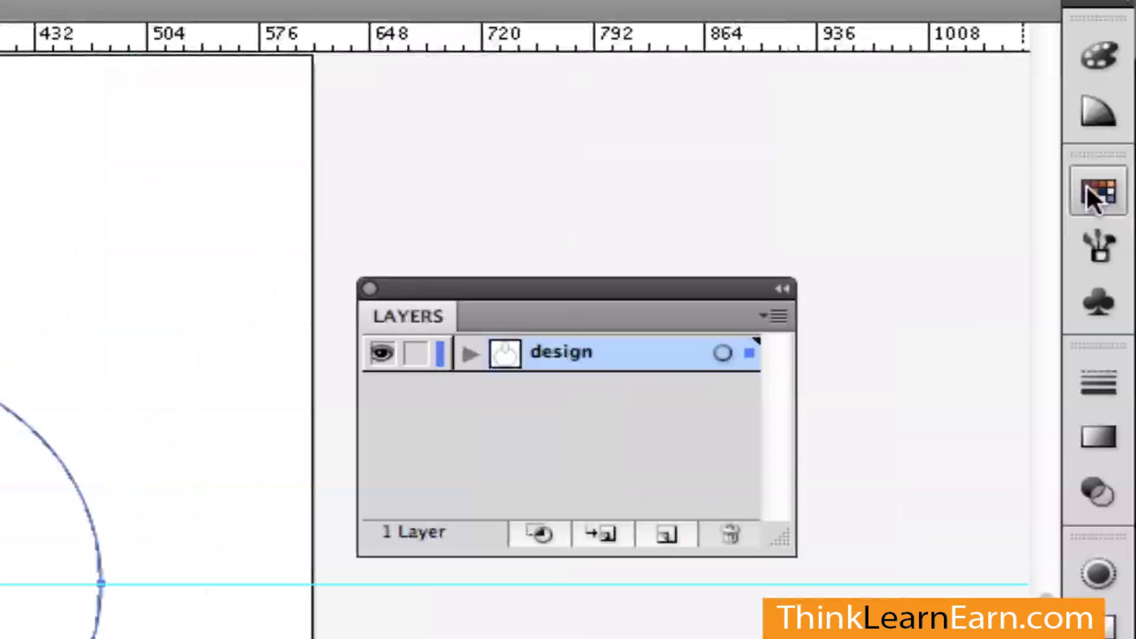
Step: Apply the red swatch to both shapes, then deselect and marquee-reselect them
{"action": "left_click", "coordinate": [1089, 188]}
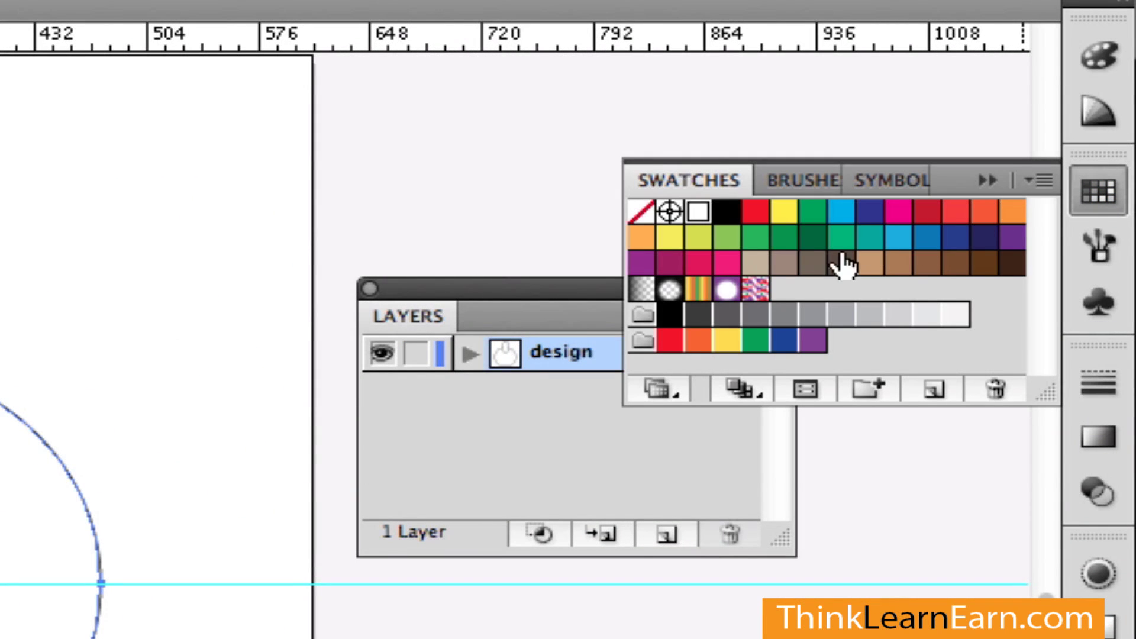
{"action": "left_click", "coordinate": [758, 213]}
{"action": "left_click", "coordinate": [747, 120]}
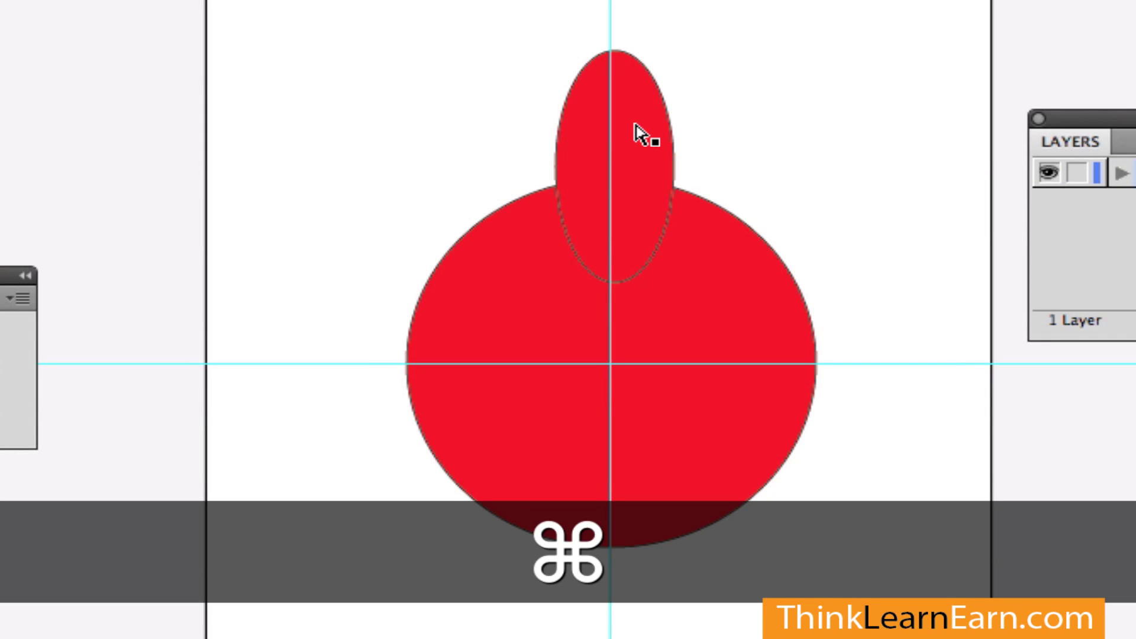
{"action": "left_click_drag", "start_coordinate": [490, 134], "coordinate": [585, 216]}
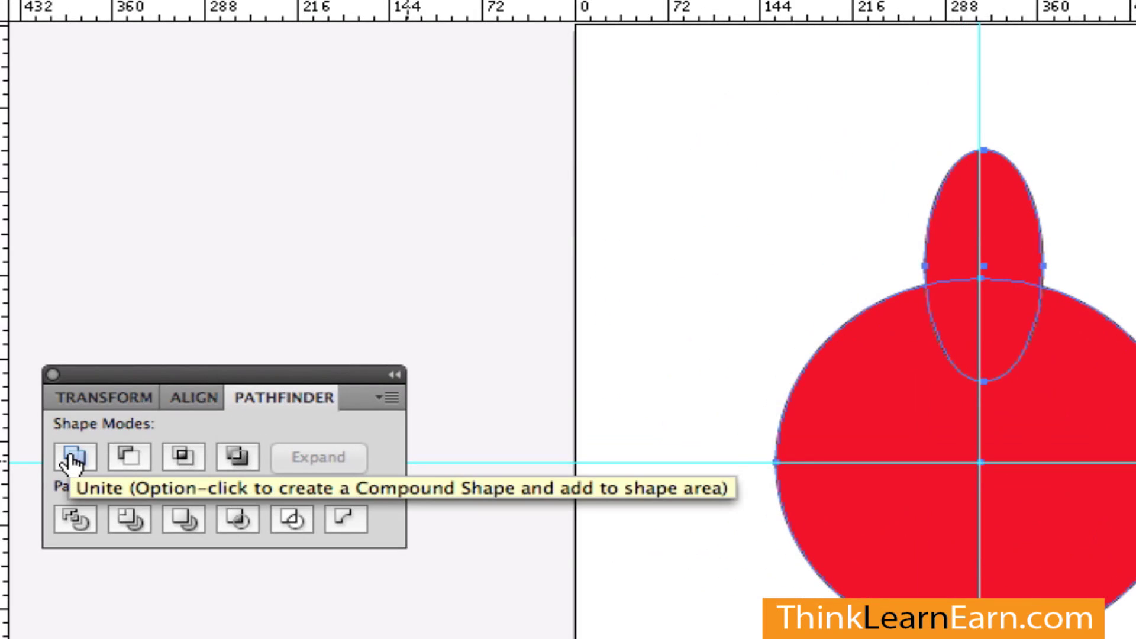
{"action": "left_click", "coordinate": [73, 459]}
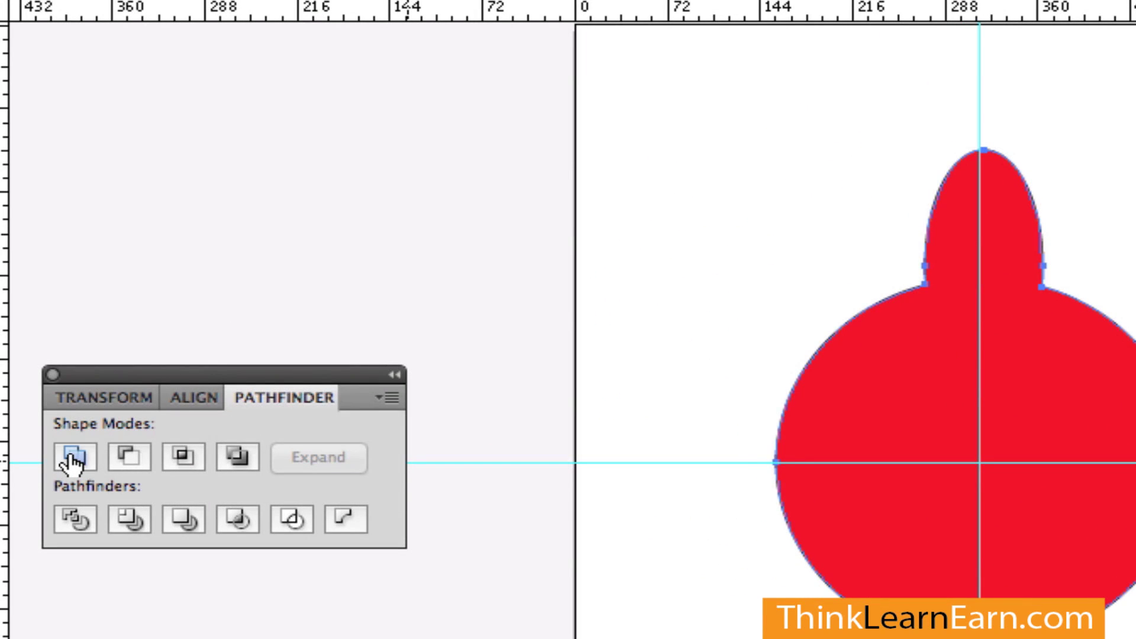
{"action": "key", "text": "super+z"}
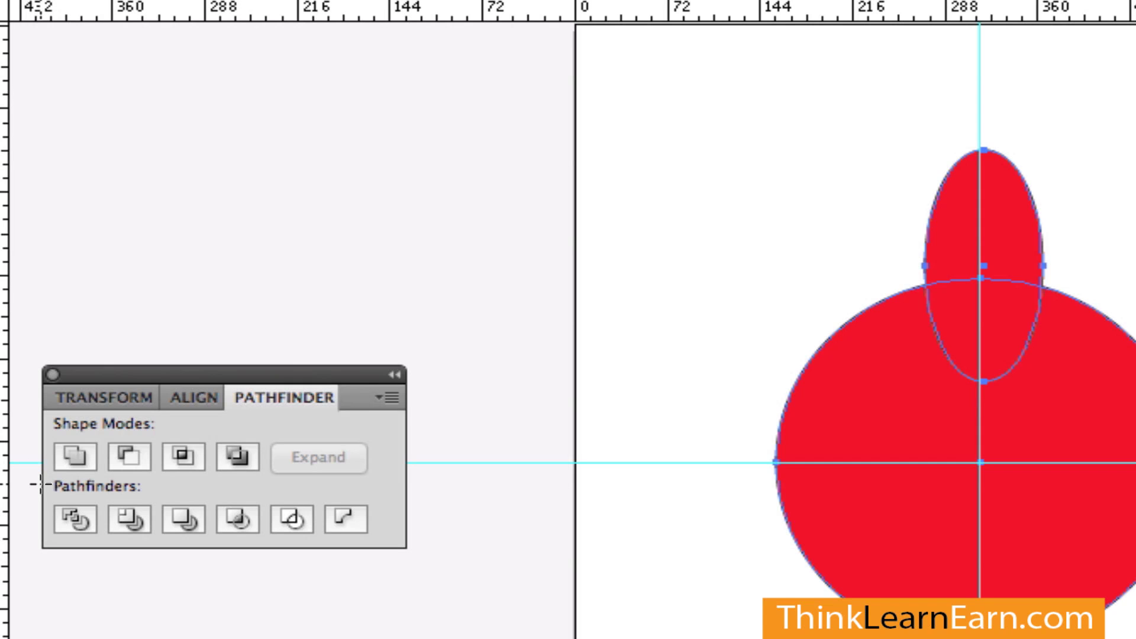
{"action": "key", "text": "alt"}
Step: Option-click Unite to make a compound shape, then fill it yellow via the inner ellipse
{"action": "left_click", "coordinate": [74, 463], "text": "alt"}
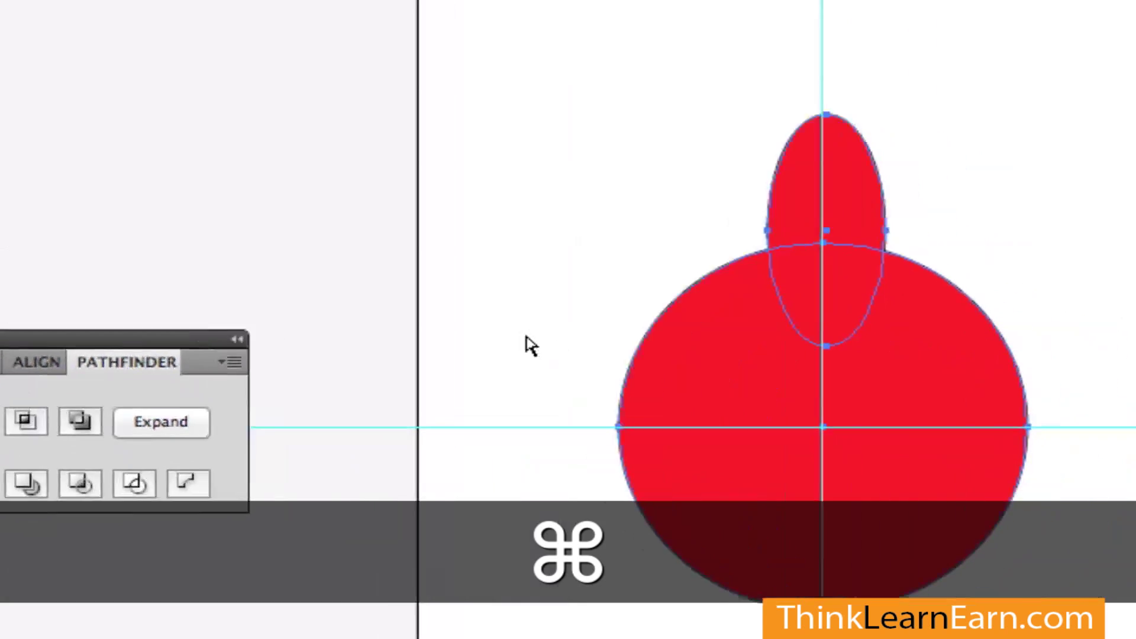
{"action": "left_click", "coordinate": [526, 350], "text": "super"}
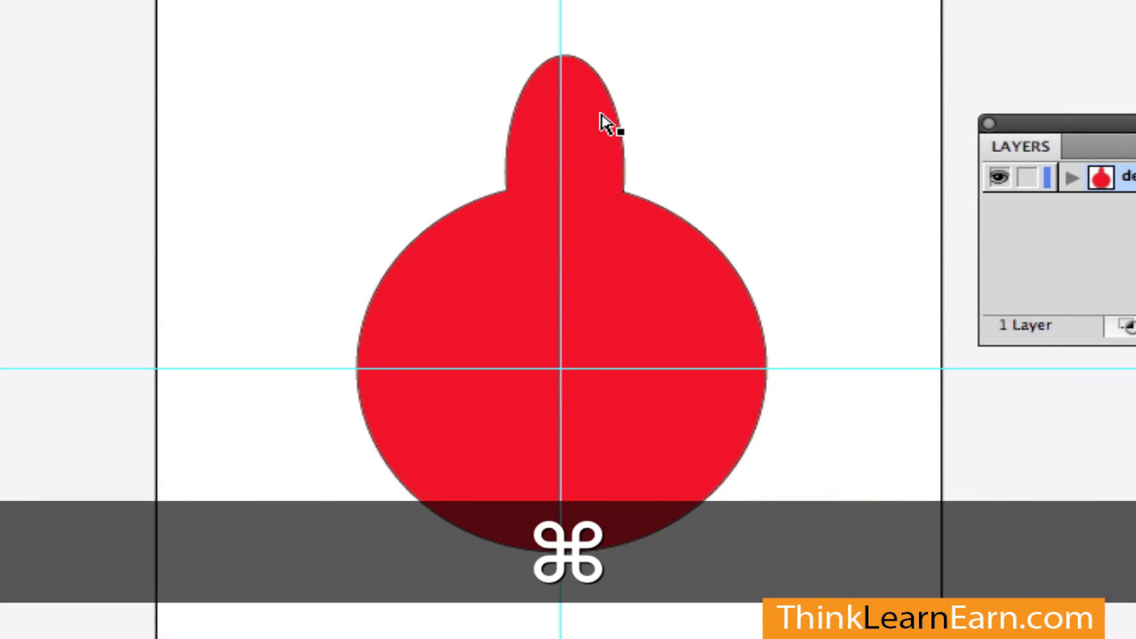
{"action": "left_click", "coordinate": [598, 105], "text": "super"}
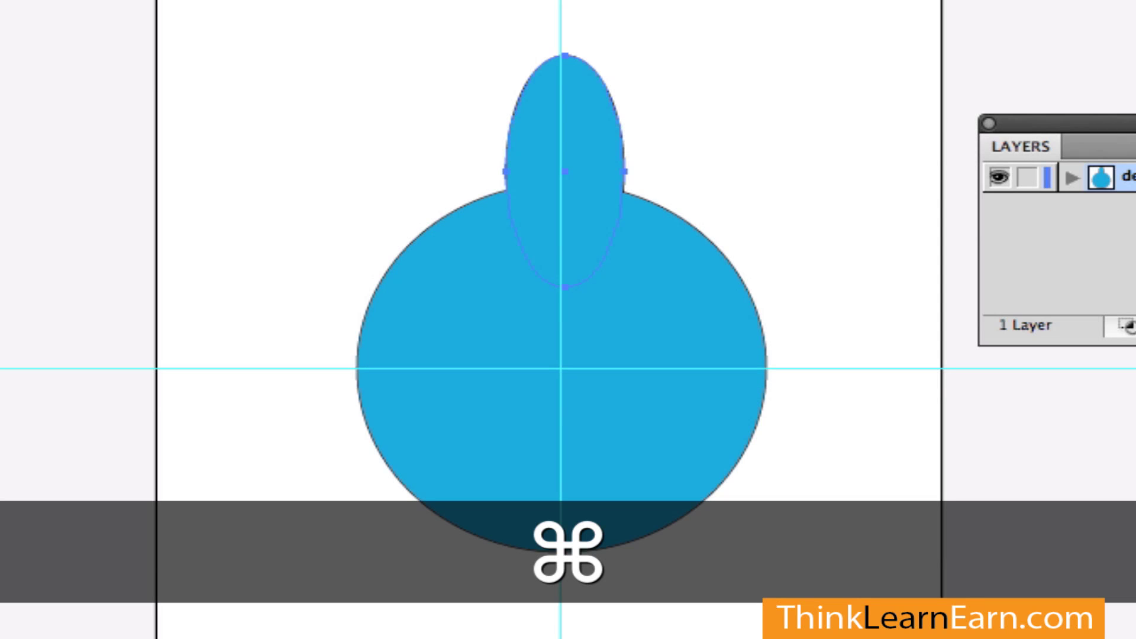
{"action": "left_click", "coordinate": [801, 152], "text": "super"}
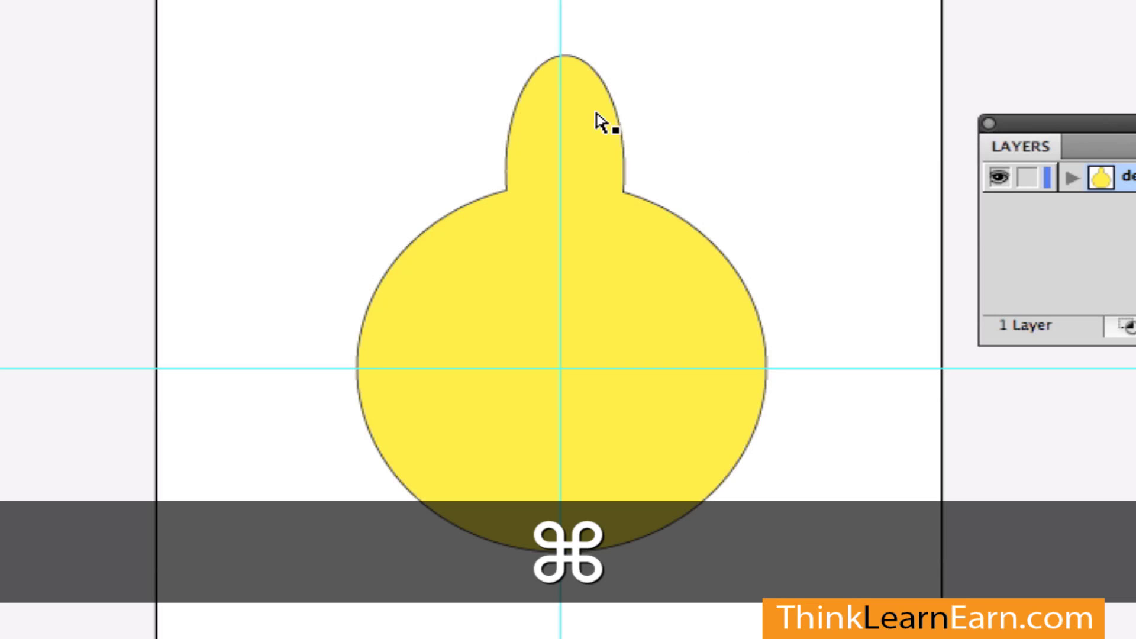
{"action": "left_click", "coordinate": [576, 106], "text": "super"}
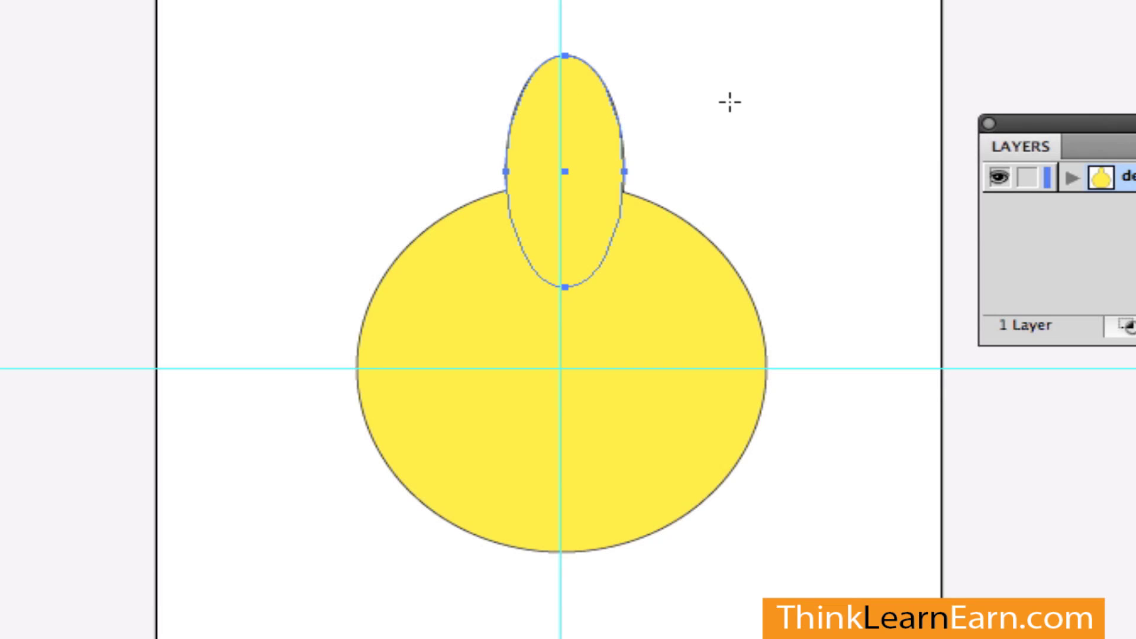
{"action": "key", "text": "super"}
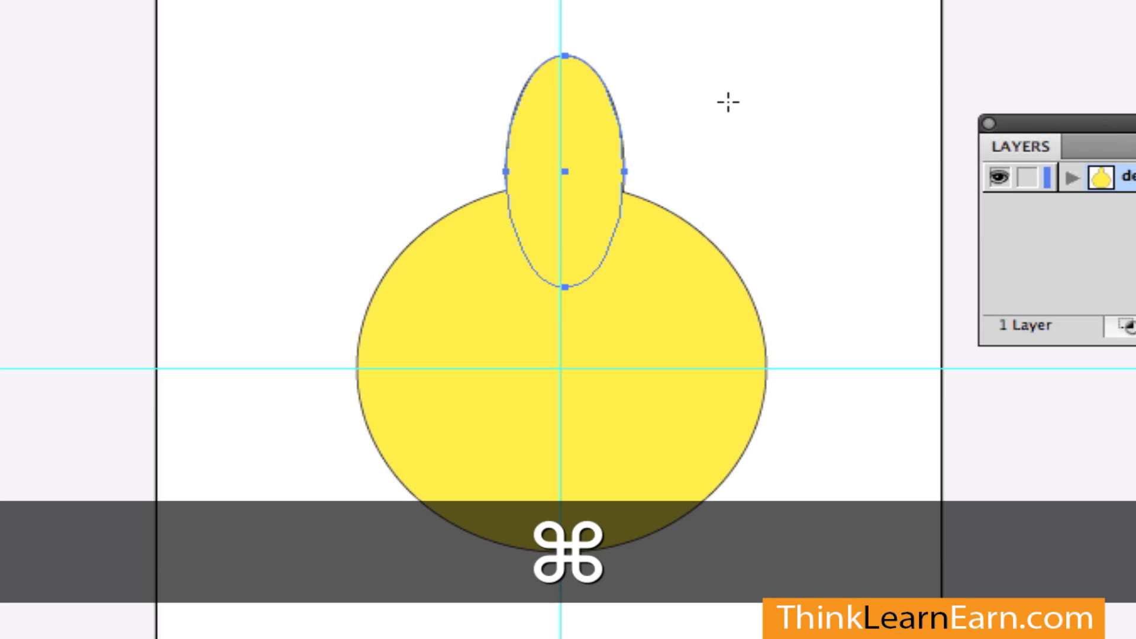